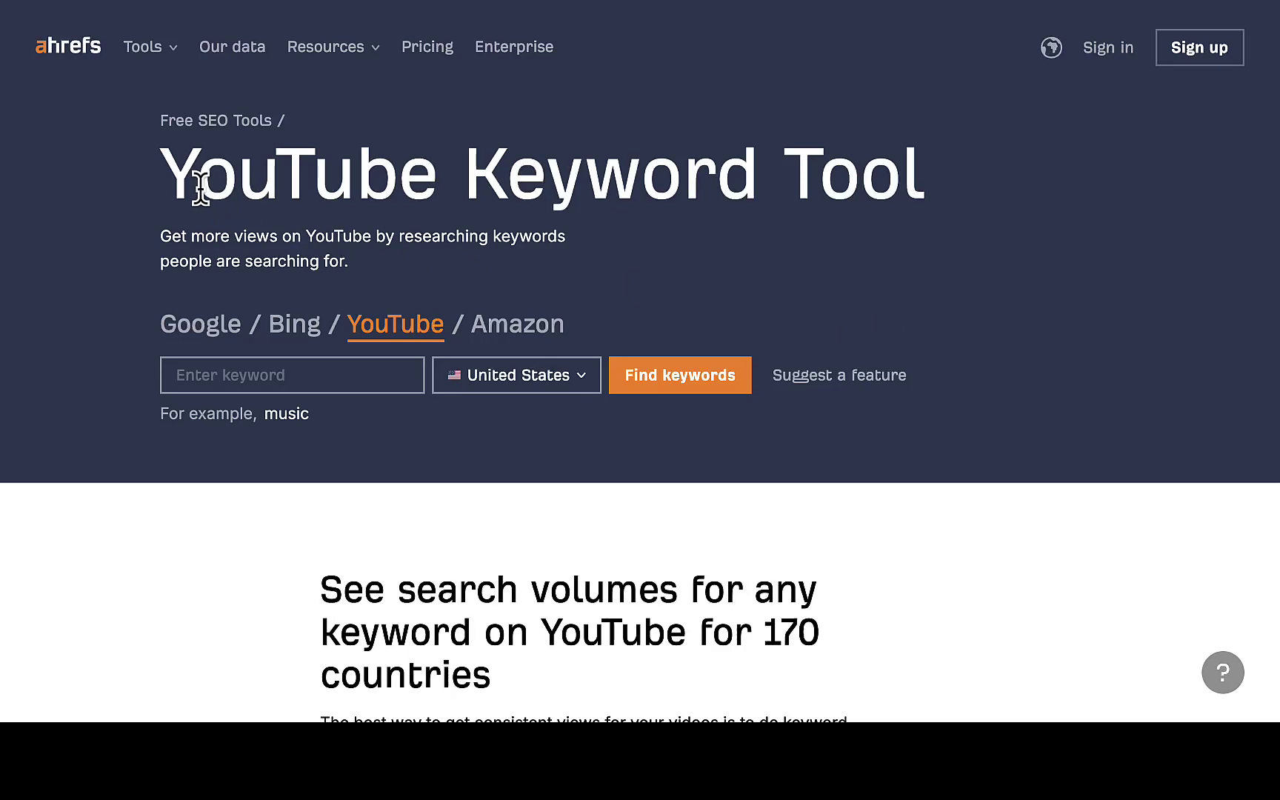
Enter YOUTUBE SEO as the keyword and leave the country set to United States.
left_click_drag(198, 176, 918, 180)
left_click(918, 180)
scroll(895, 298, "down", 10)
scroll(894, 297, "down", 10)
scroll(899, 306, "down", 10)
scroll(902, 314, "down", 5)
left_click(282, 376)
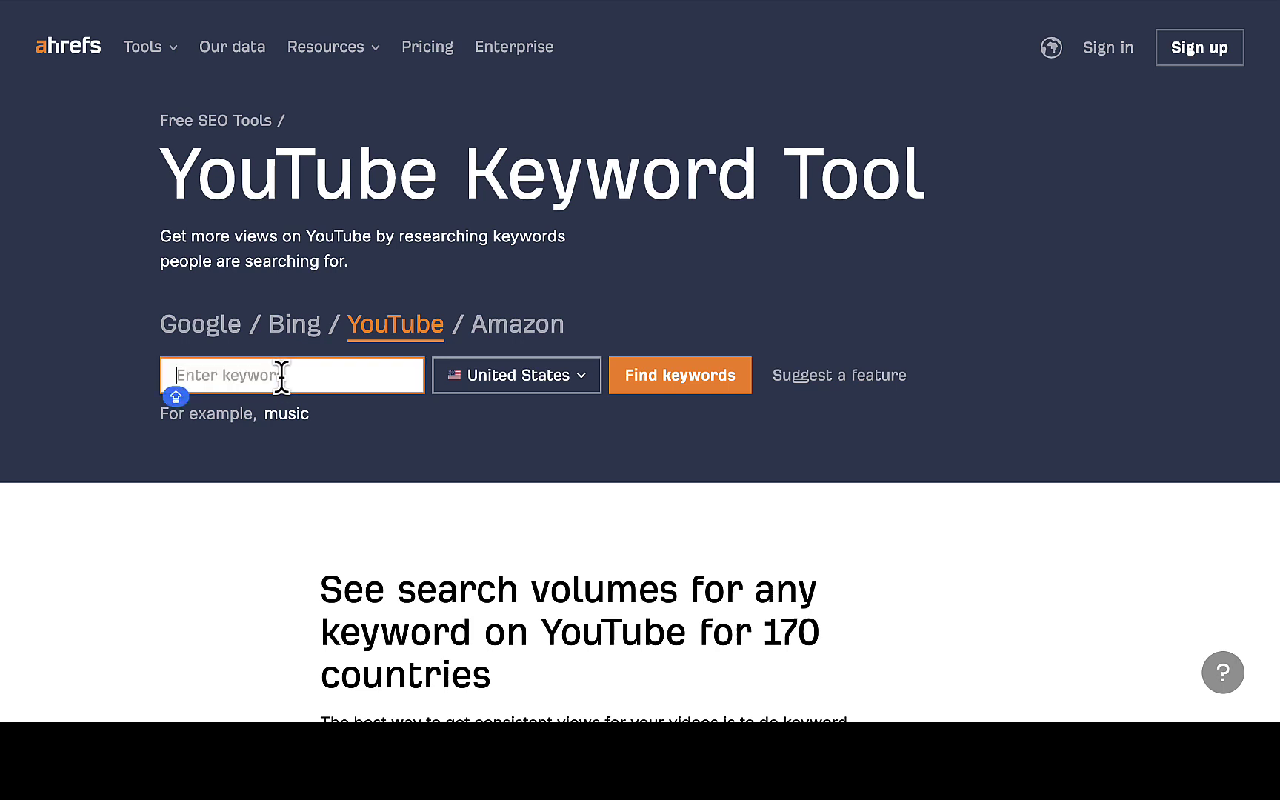
type("YOUTUBE ")
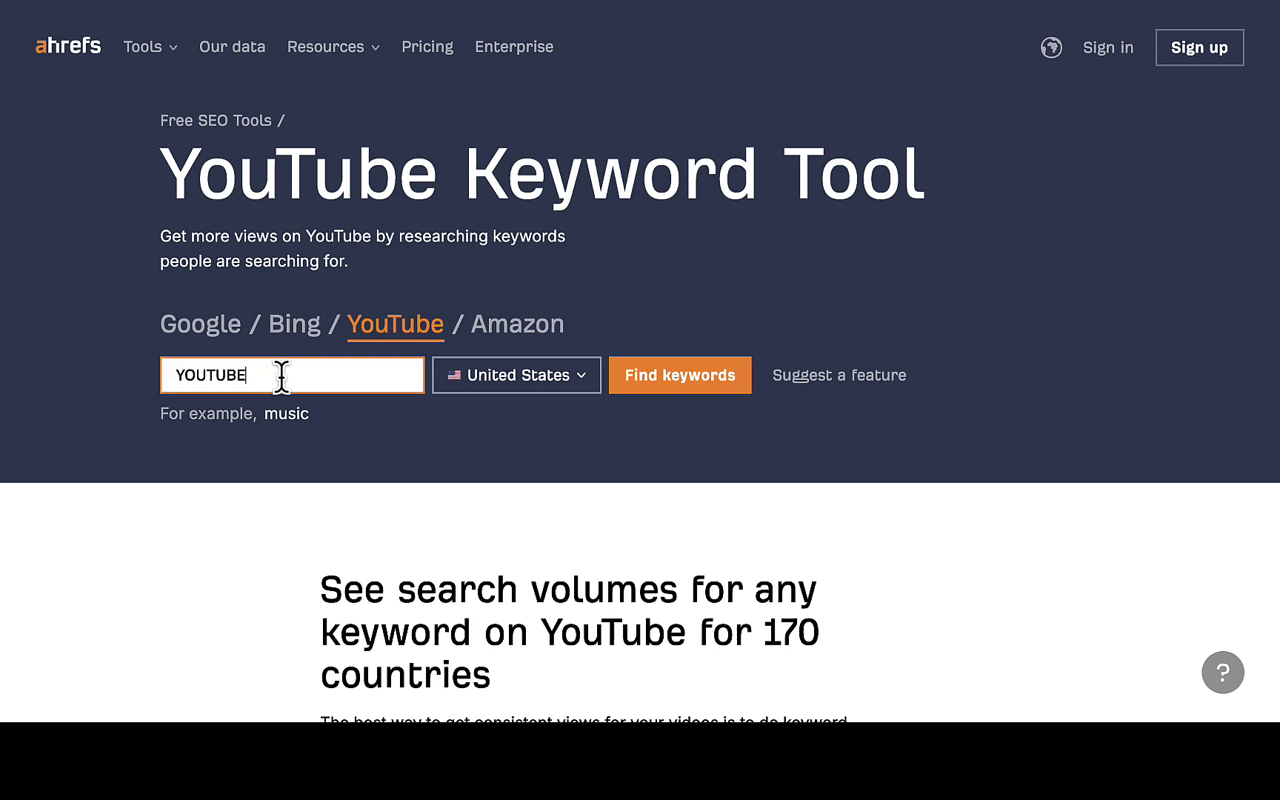
type("SEO")
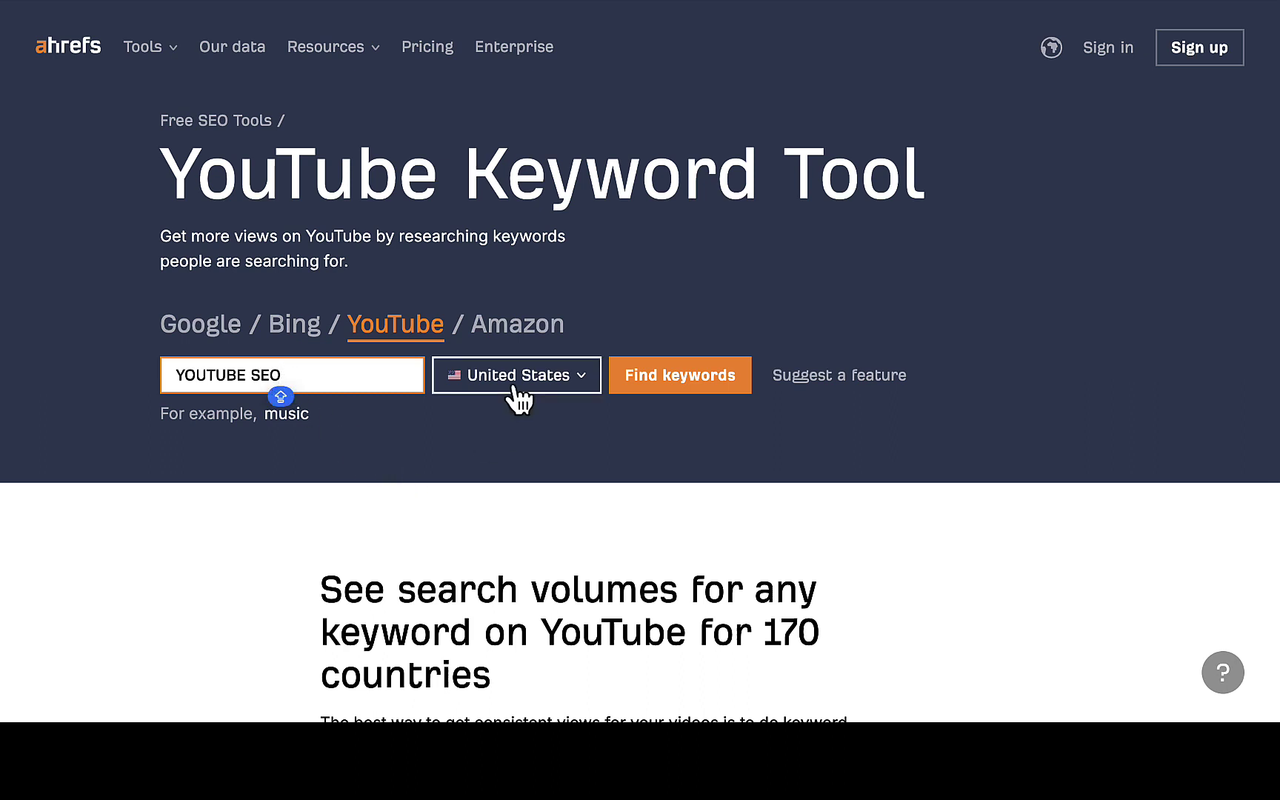
left_click(553, 395)
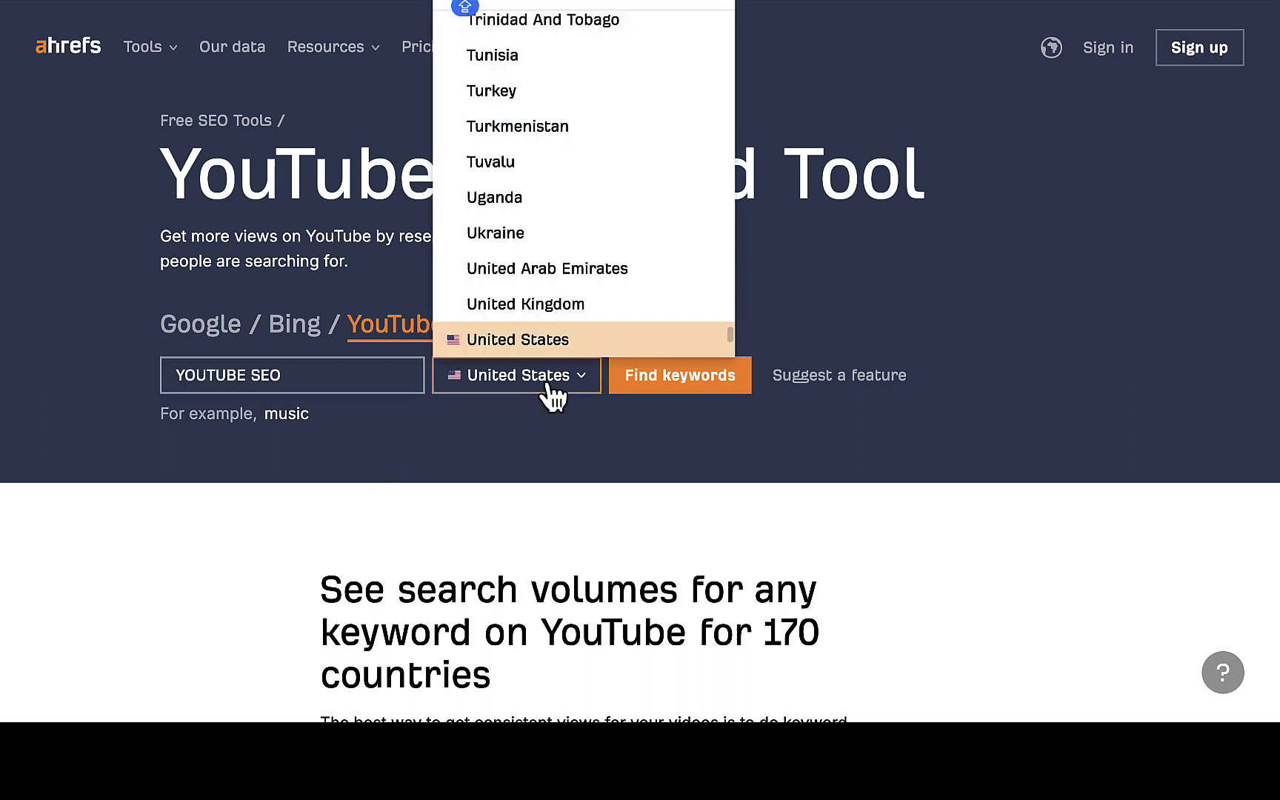
scroll(546, 277, "up", 1)
scroll(545, 276, "up", 5)
scroll(545, 277, "up", 1)
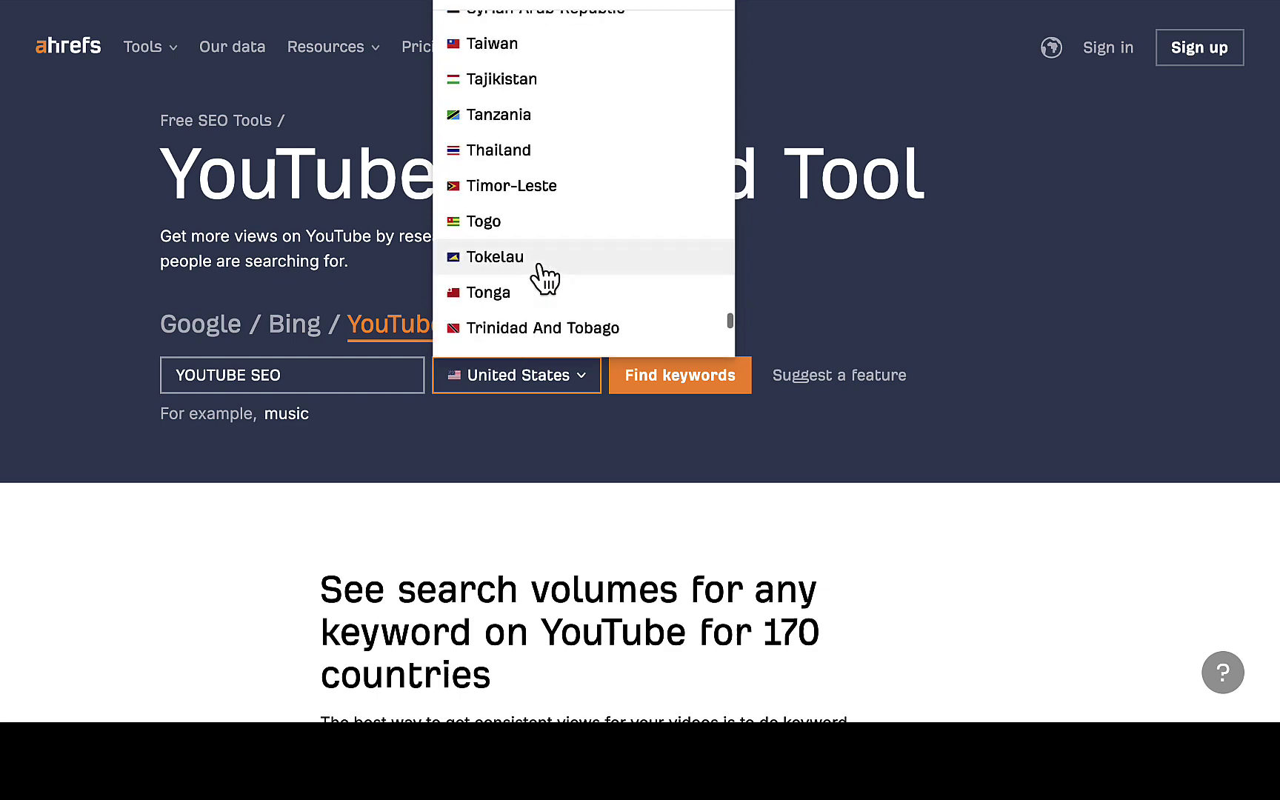
scroll(545, 277, "up", 3)
scroll(546, 277, "up", 10)
scroll(546, 276, "up", 10)
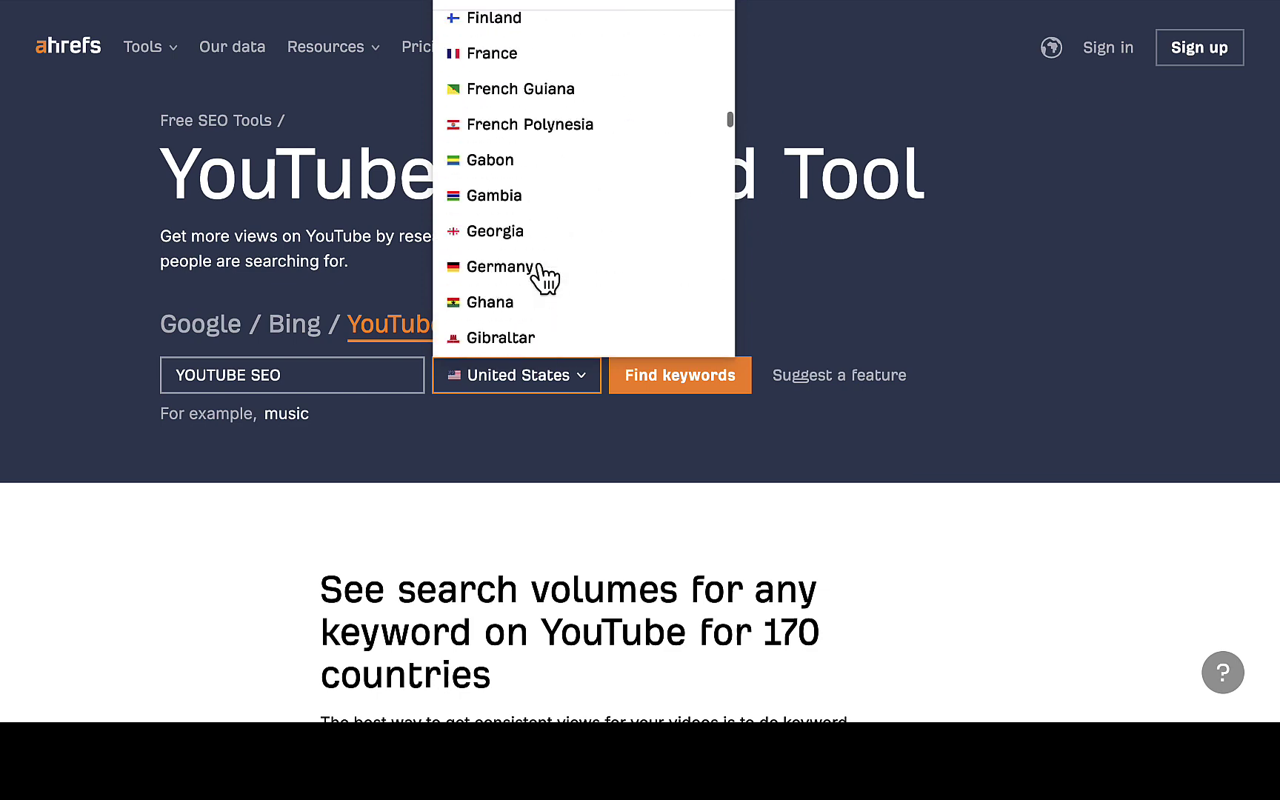
scroll(546, 277, "up", 5)
scroll(546, 276, "up", 10)
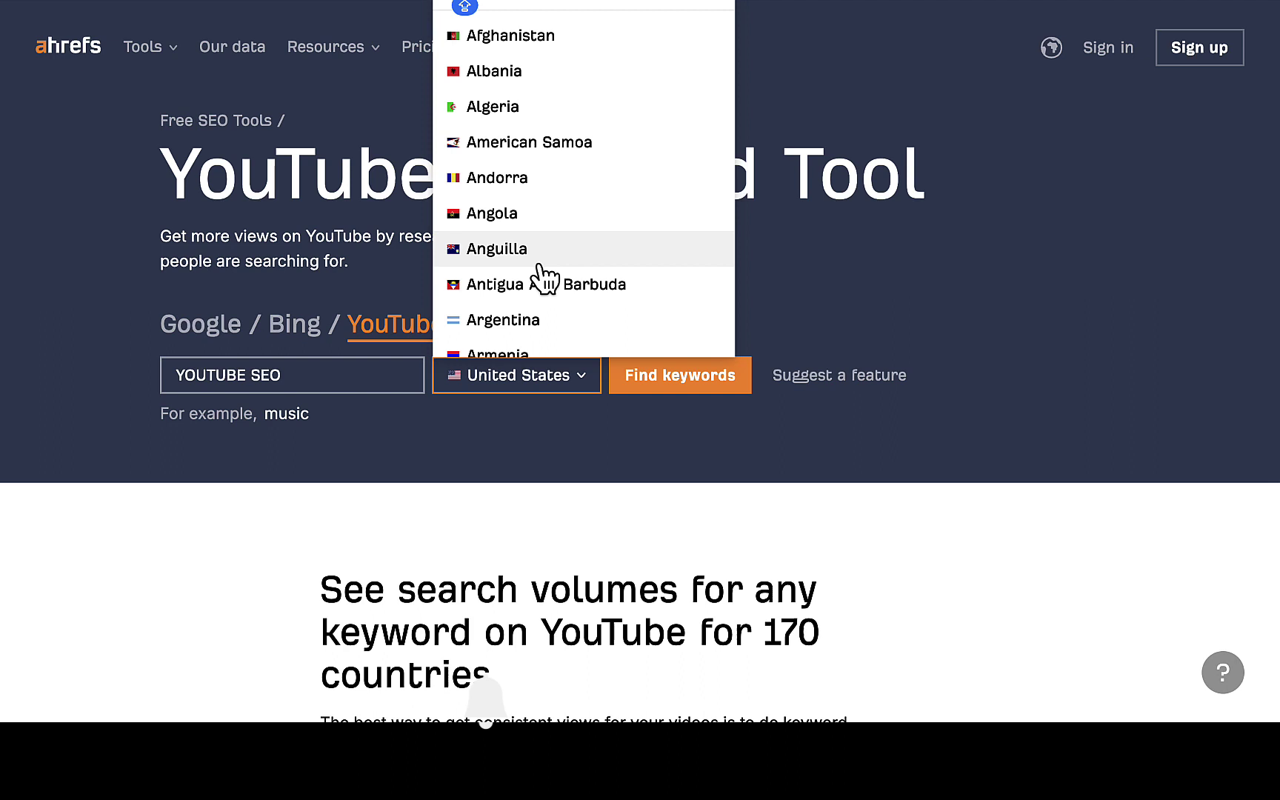
scroll(546, 278, "down", 3)
scroll(546, 278, "down", 4)
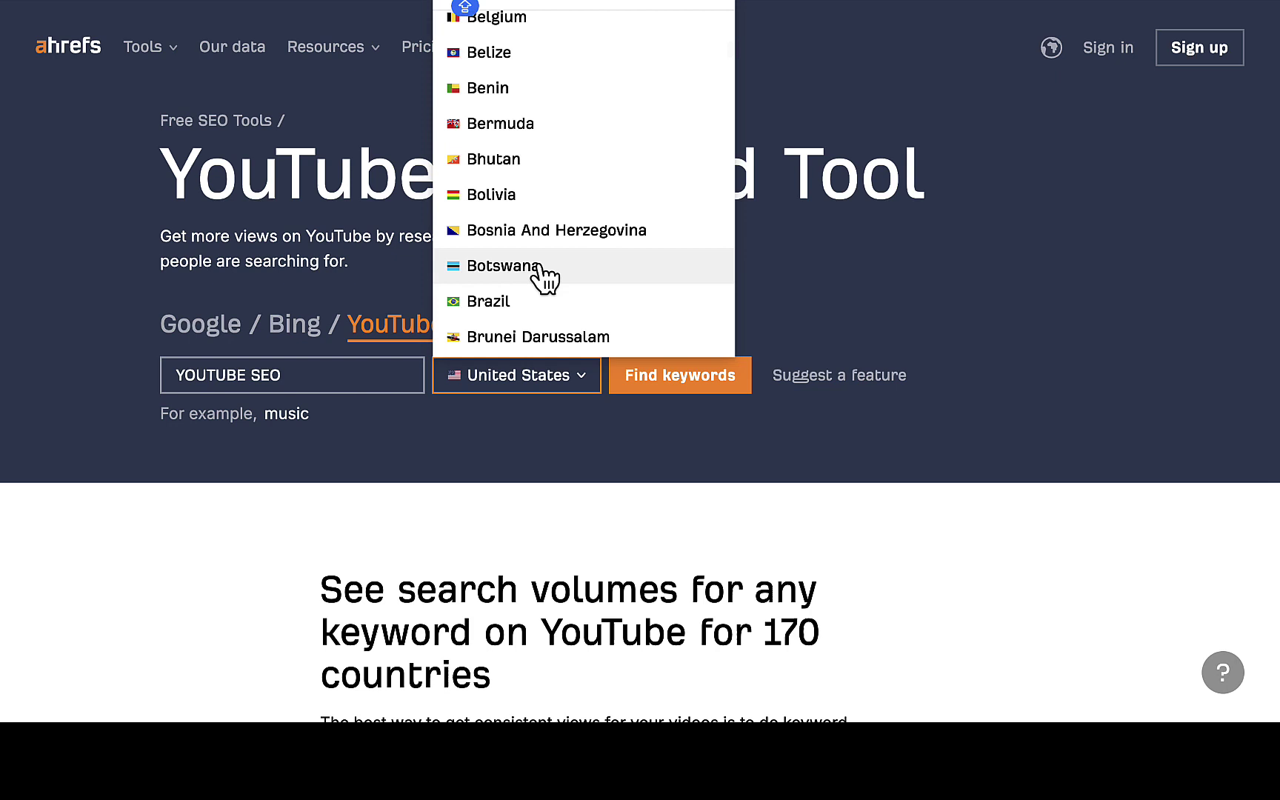
scroll(534, 277, "down", 5)
scroll(534, 277, "down", 2)
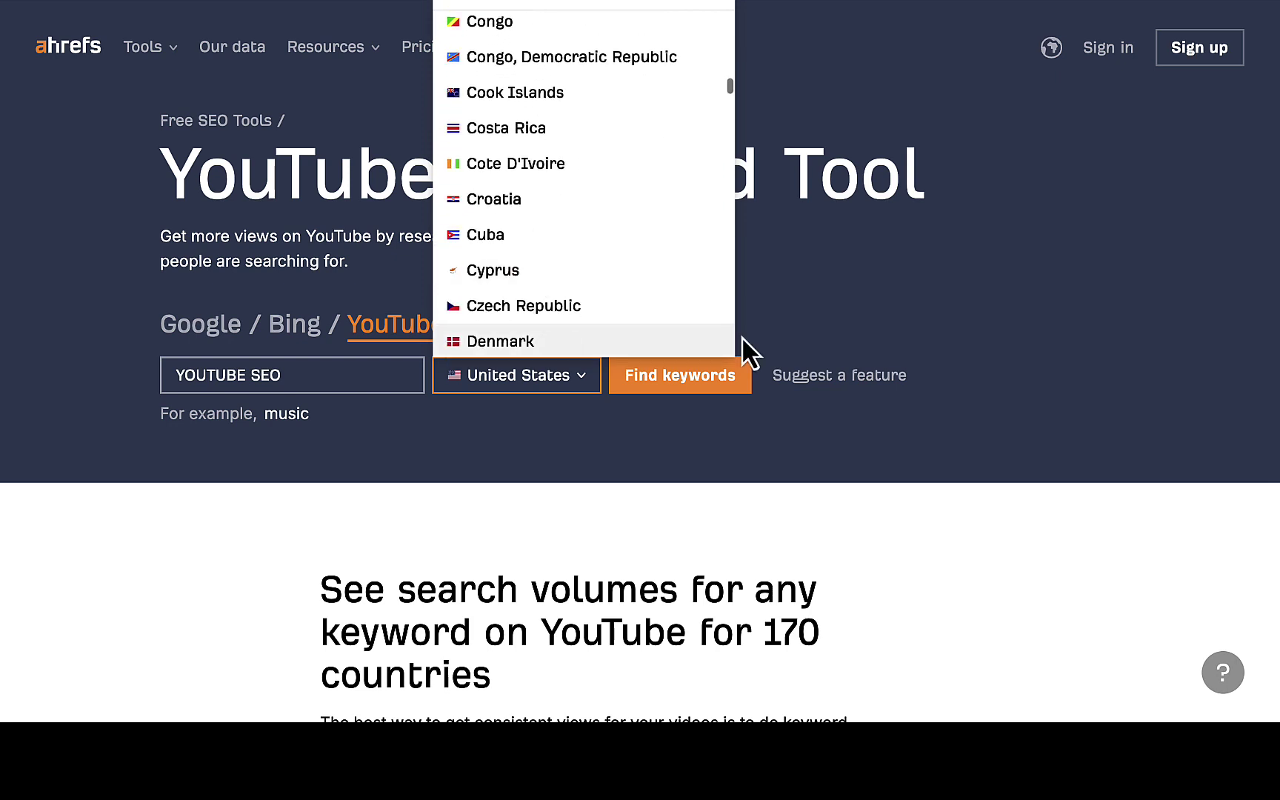
left_click(797, 321)
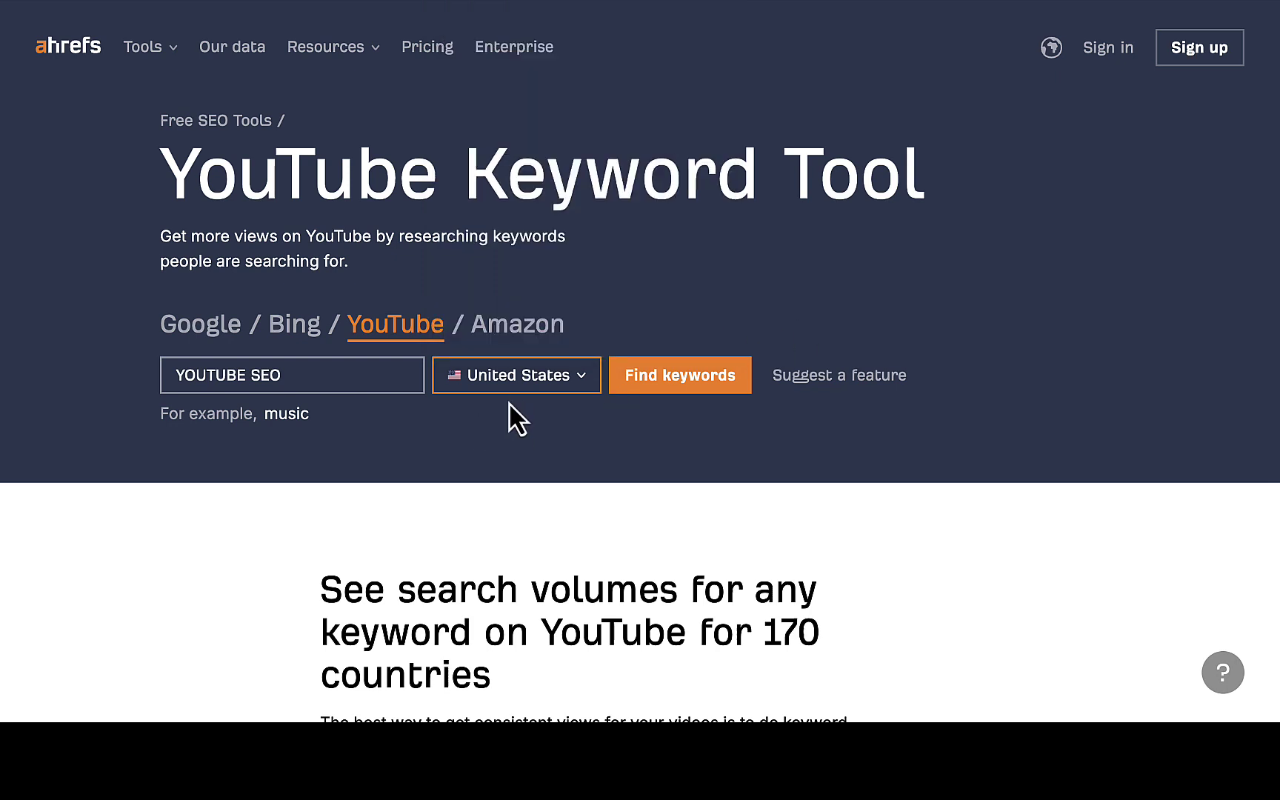
Run the YOUTUBE SEO search to list the first 100 of 162 phrase-match keyword ideas.
left_click(683, 401)
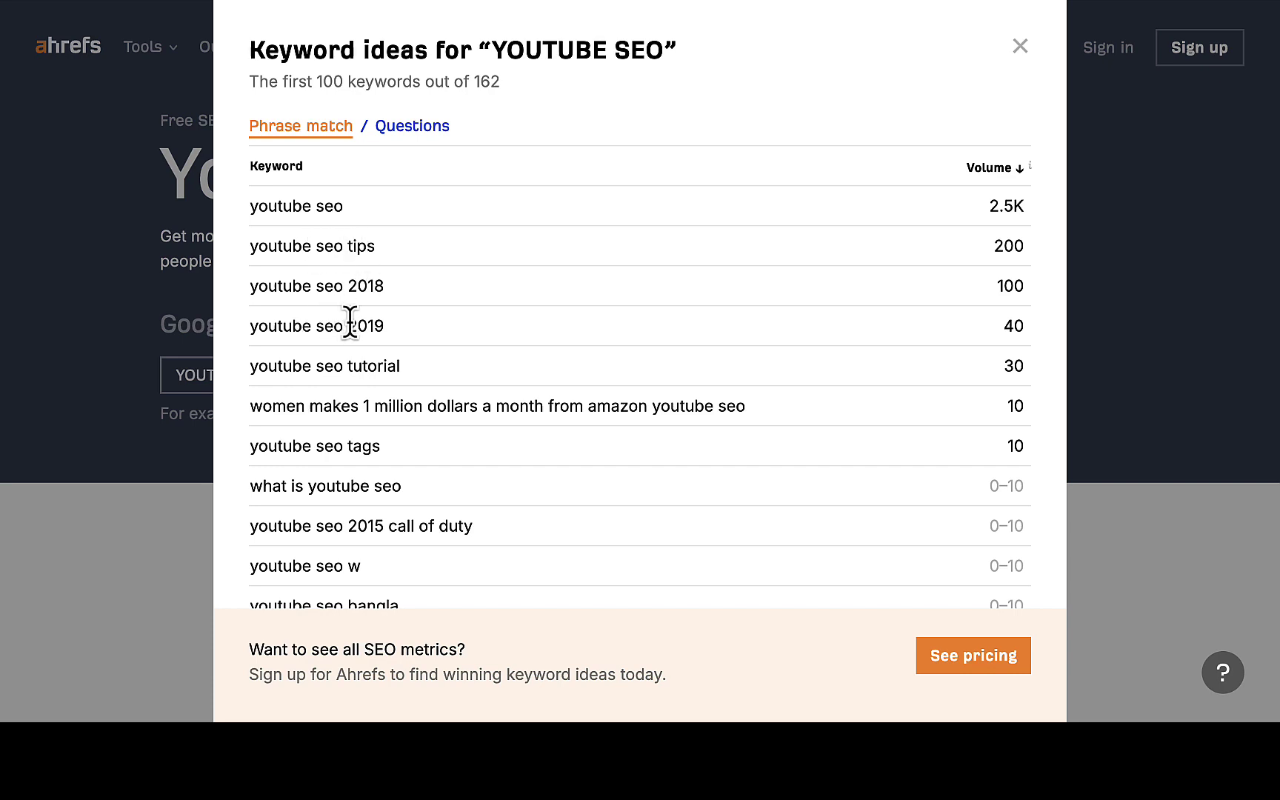
scroll(422, 363, "down", 2)
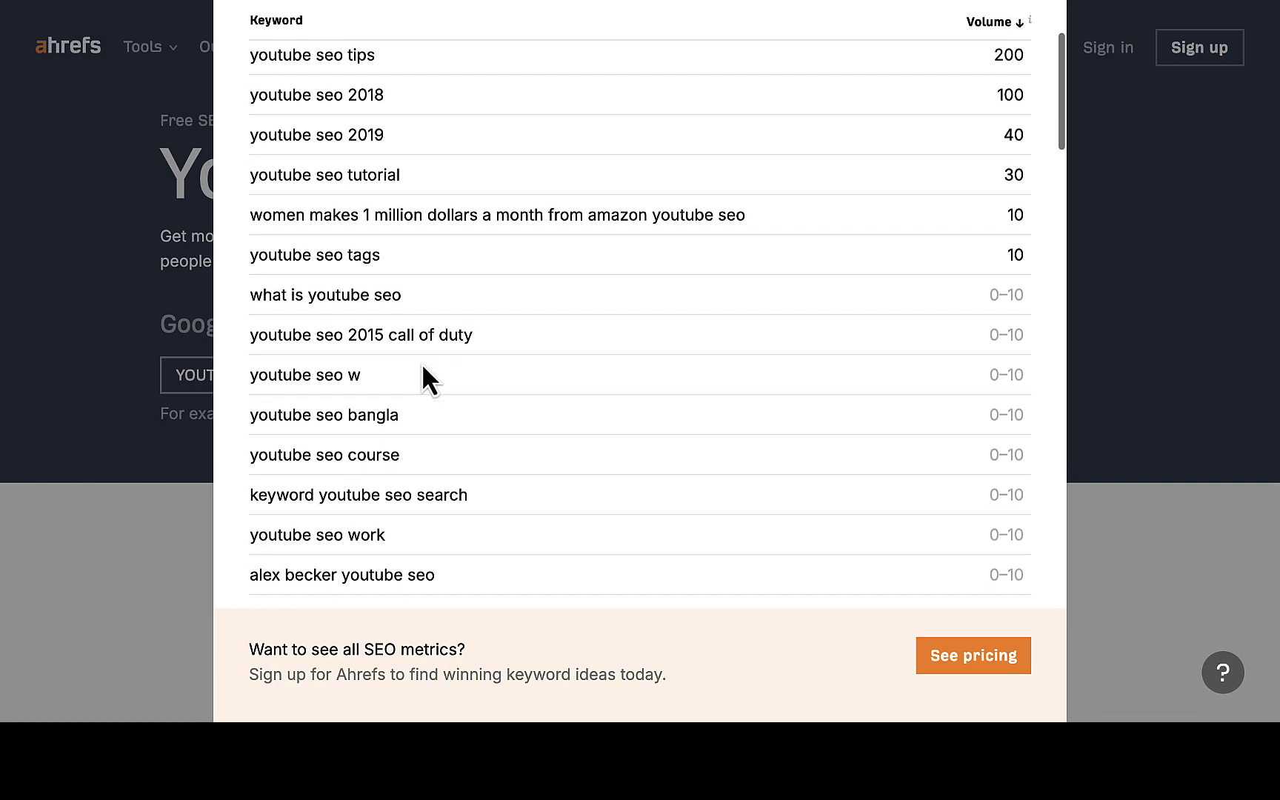
scroll(422, 363, "down", 2)
scroll(421, 364, "down", 3)
scroll(421, 363, "down", 2)
scroll(422, 363, "down", 2)
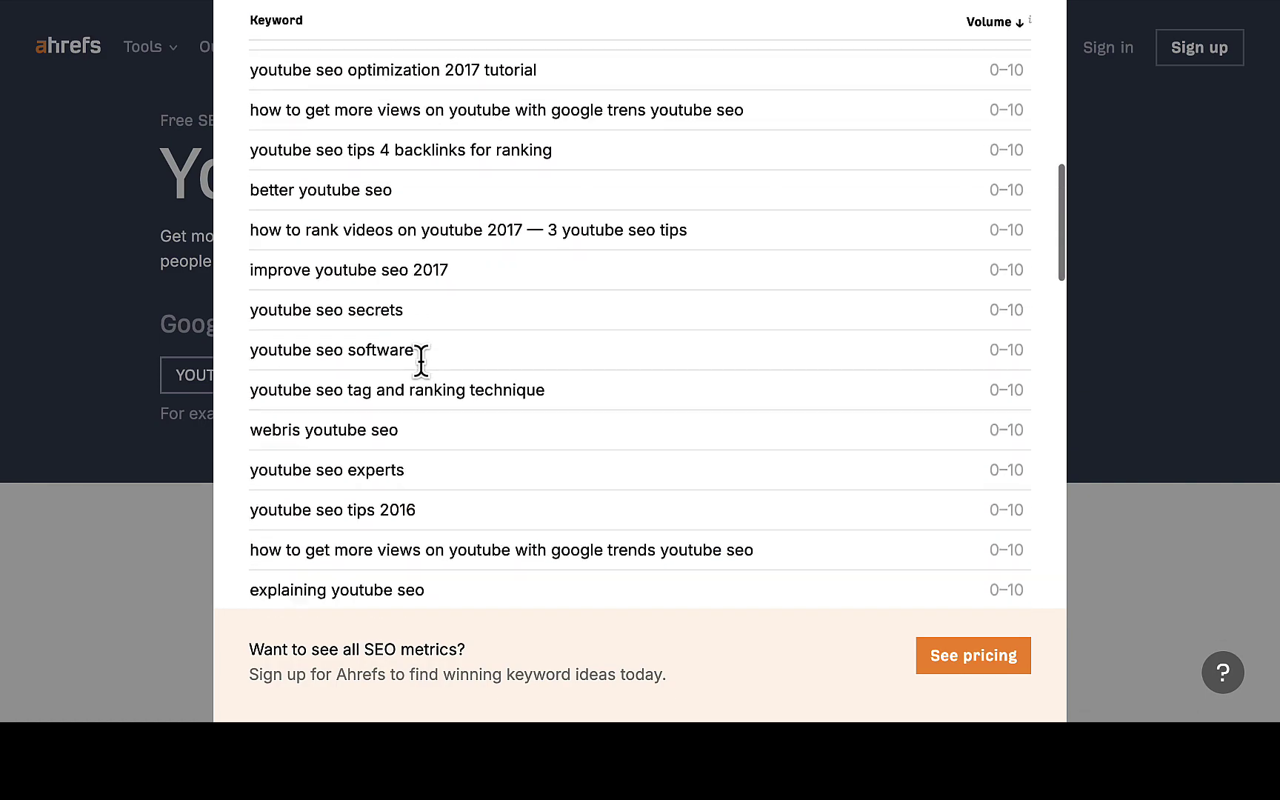
scroll(421, 364, "down", 2)
scroll(421, 363, "down", 1)
scroll(421, 362, "down", 3)
scroll(420, 364, "down", 3)
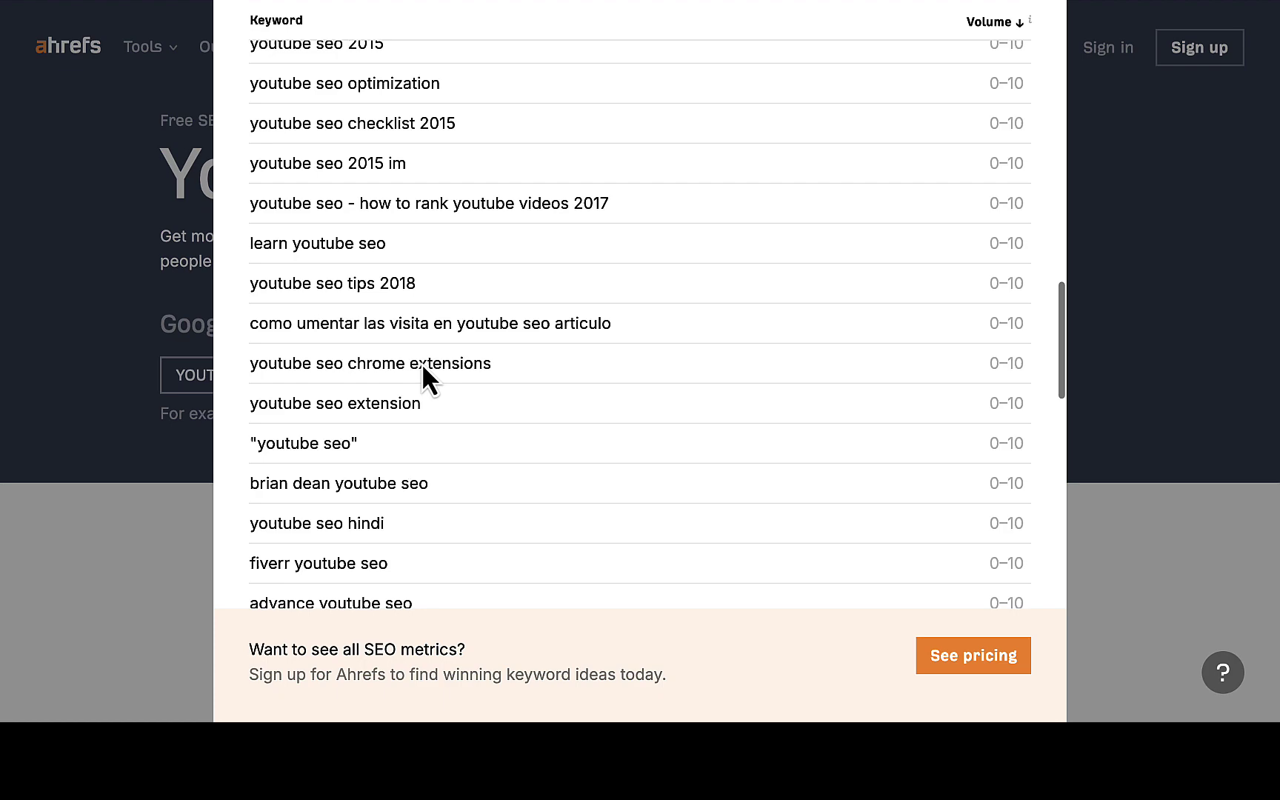
scroll(421, 363, "down", 2)
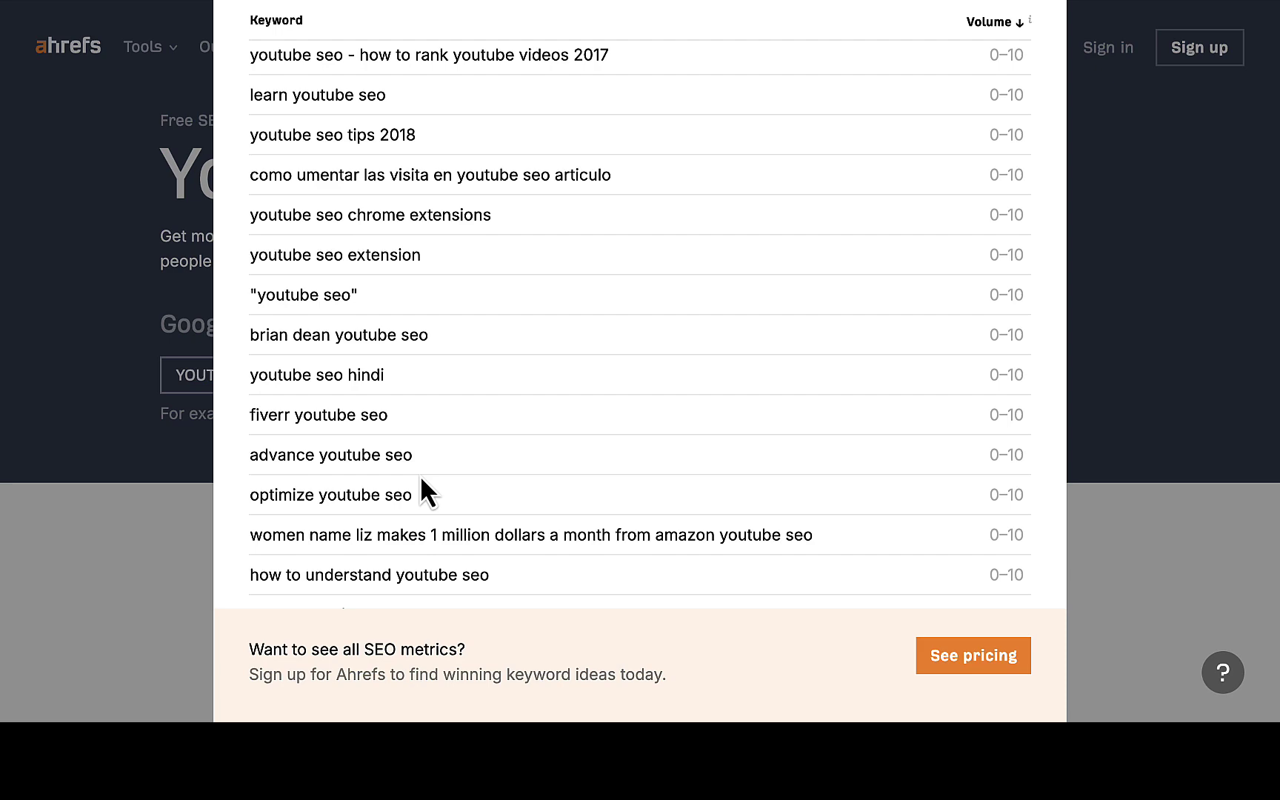
scroll(420, 479, "up", 10)
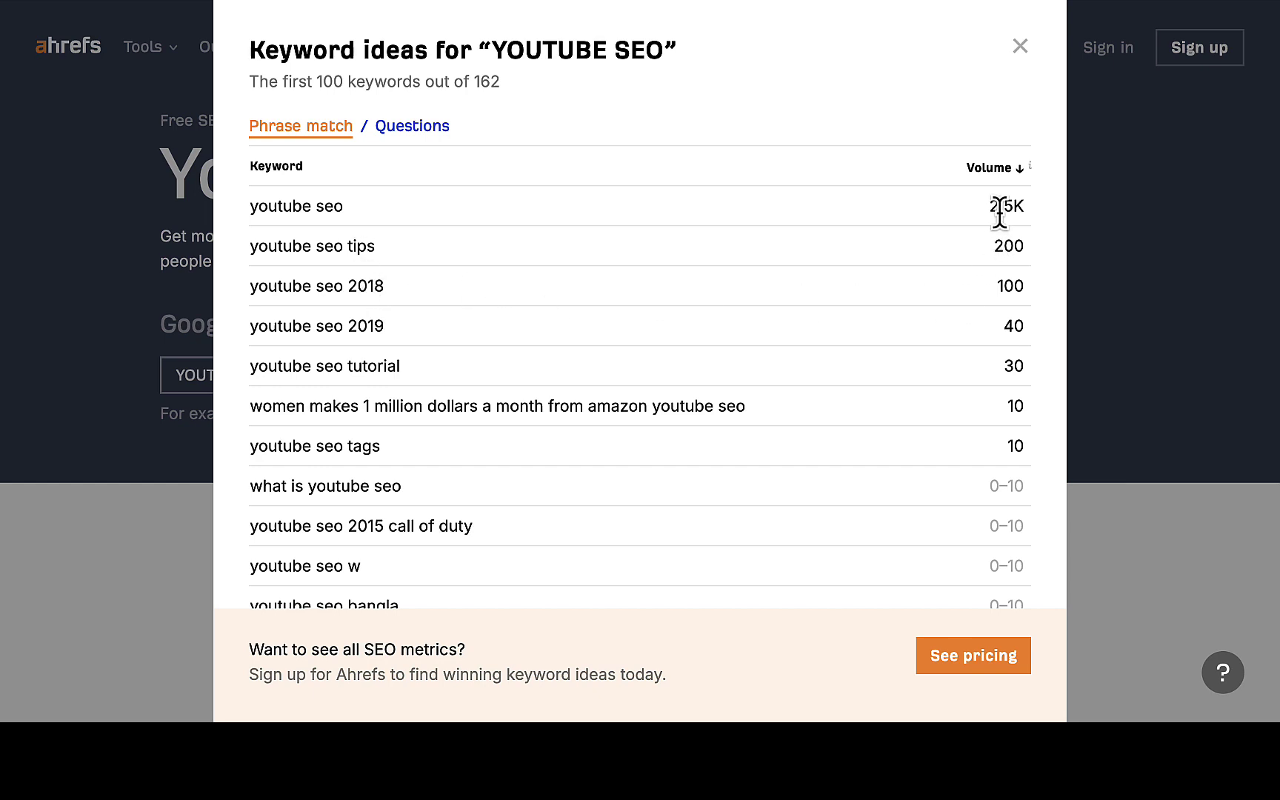
left_click(418, 145)
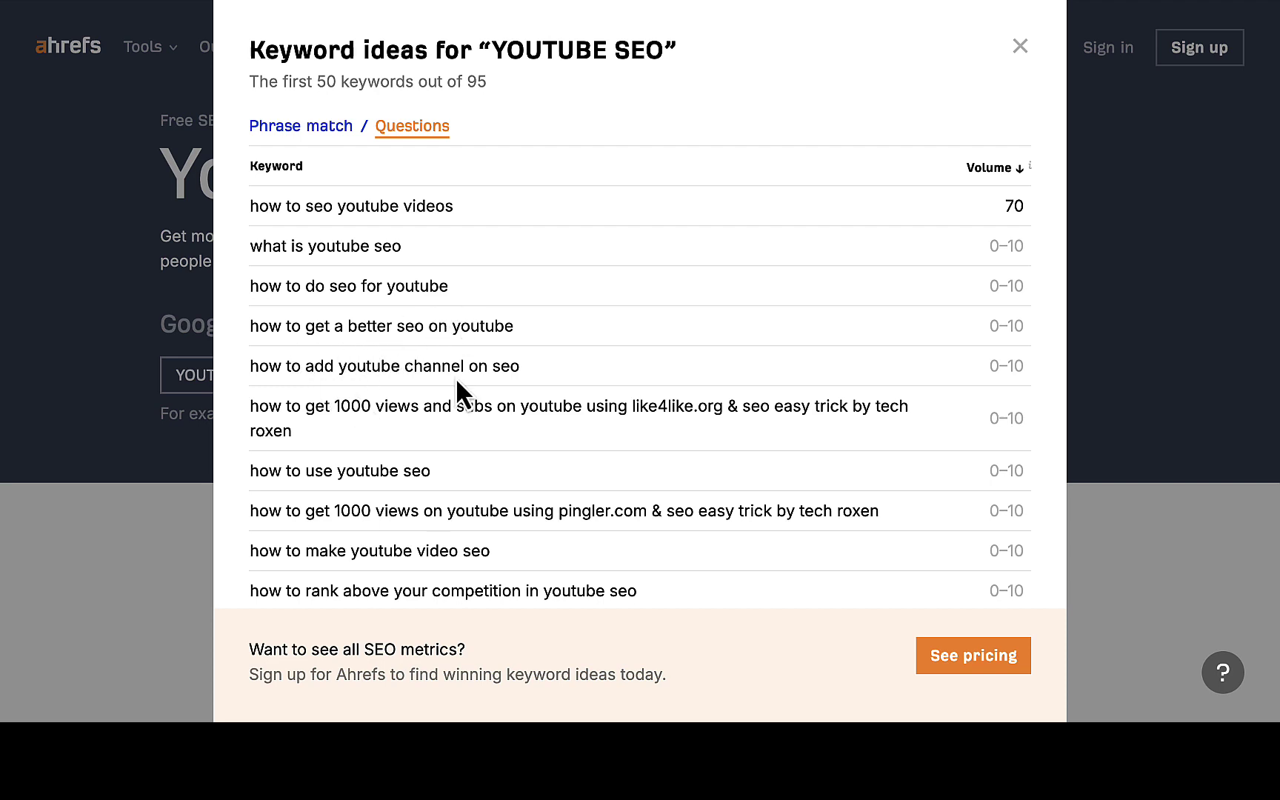
scroll(471, 384, "down", 1)
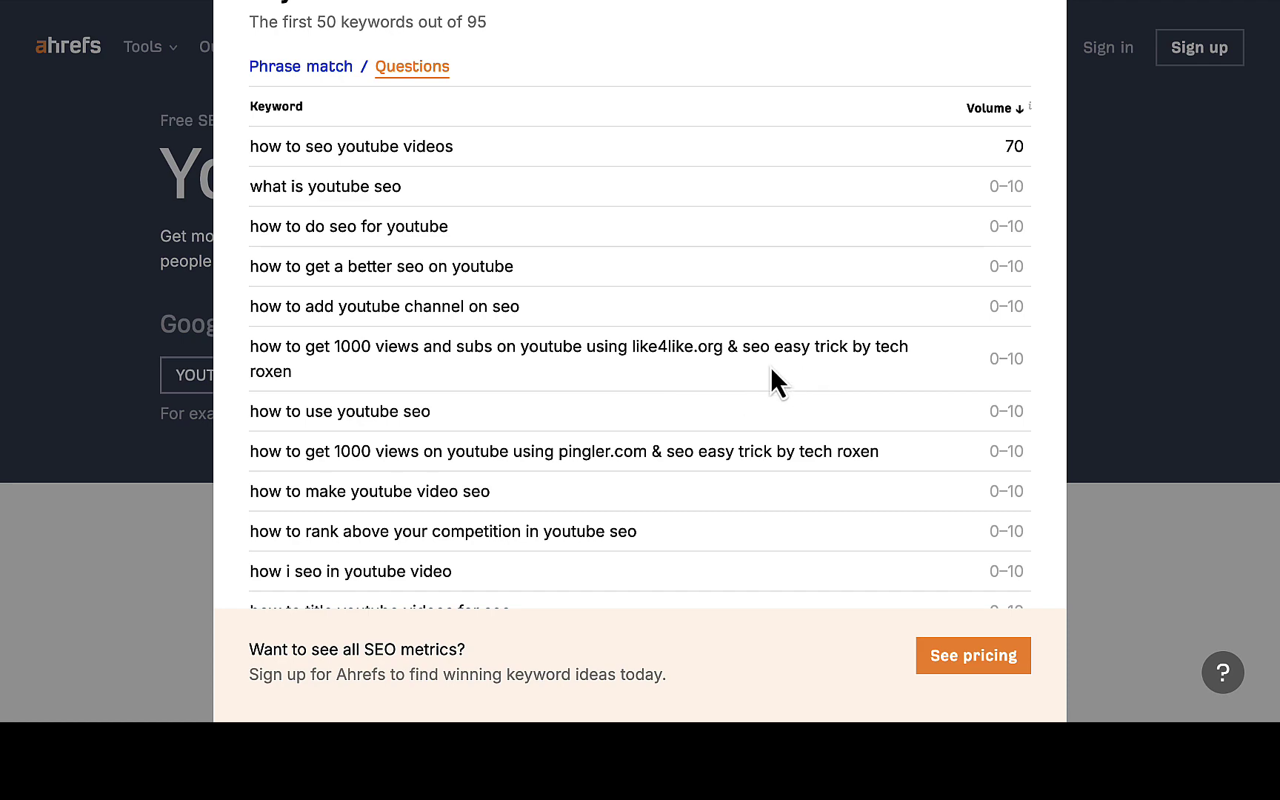
scroll(380, 388, "down", 1)
scroll(371, 323, "down", 1)
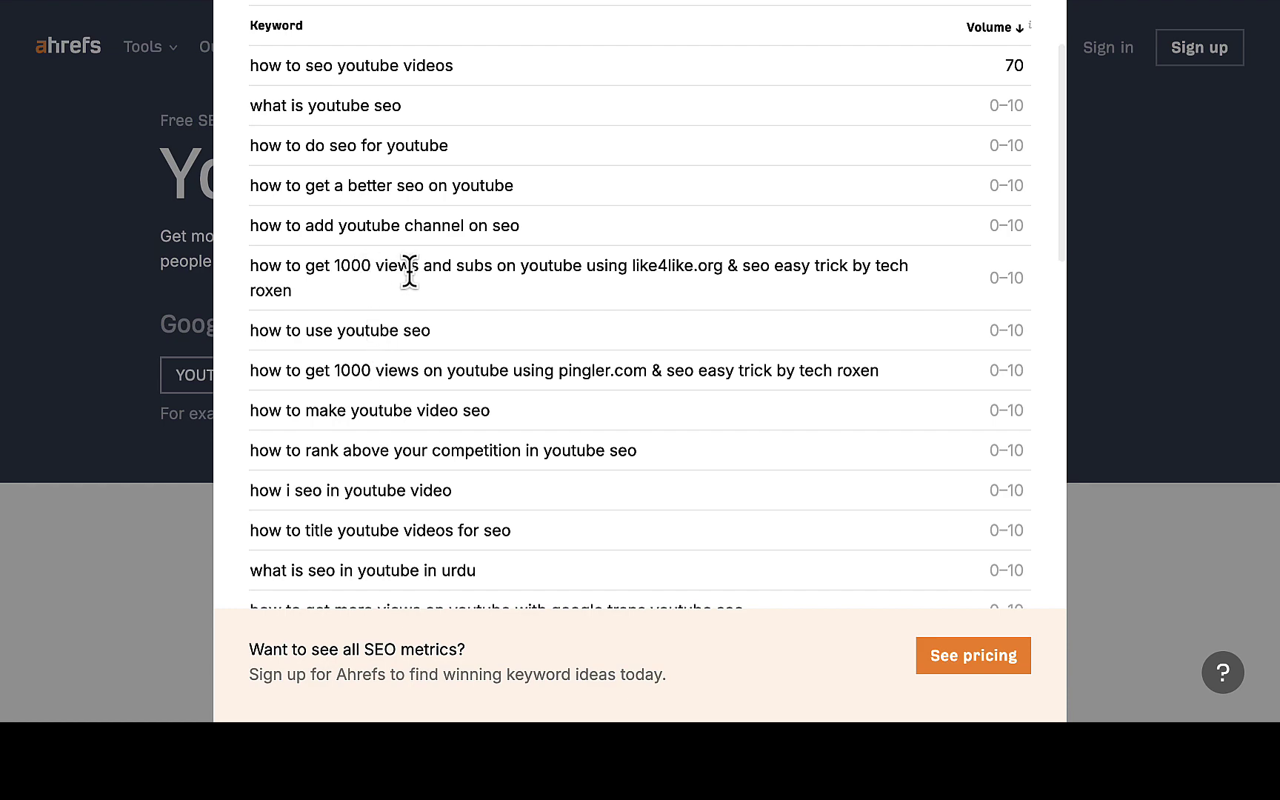
scroll(395, 385, "down", 2)
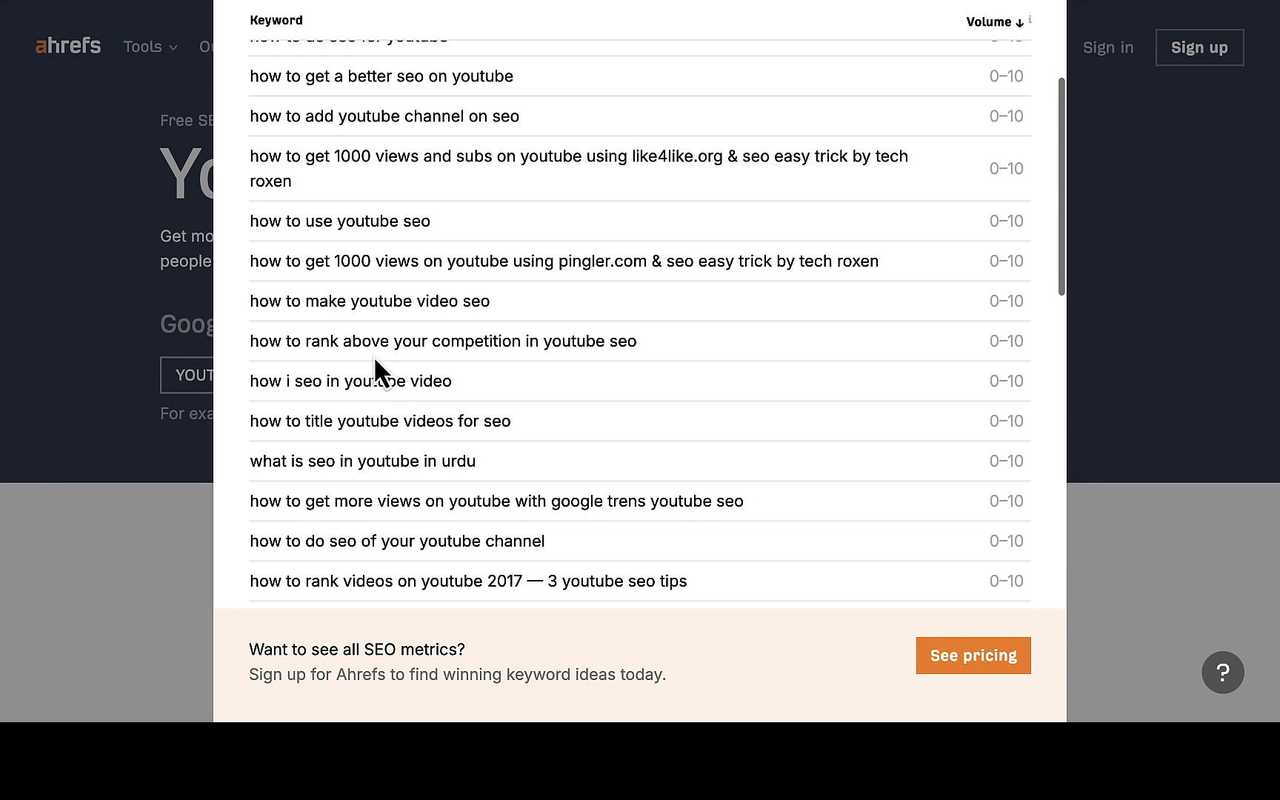
scroll(394, 452, "down", 1)
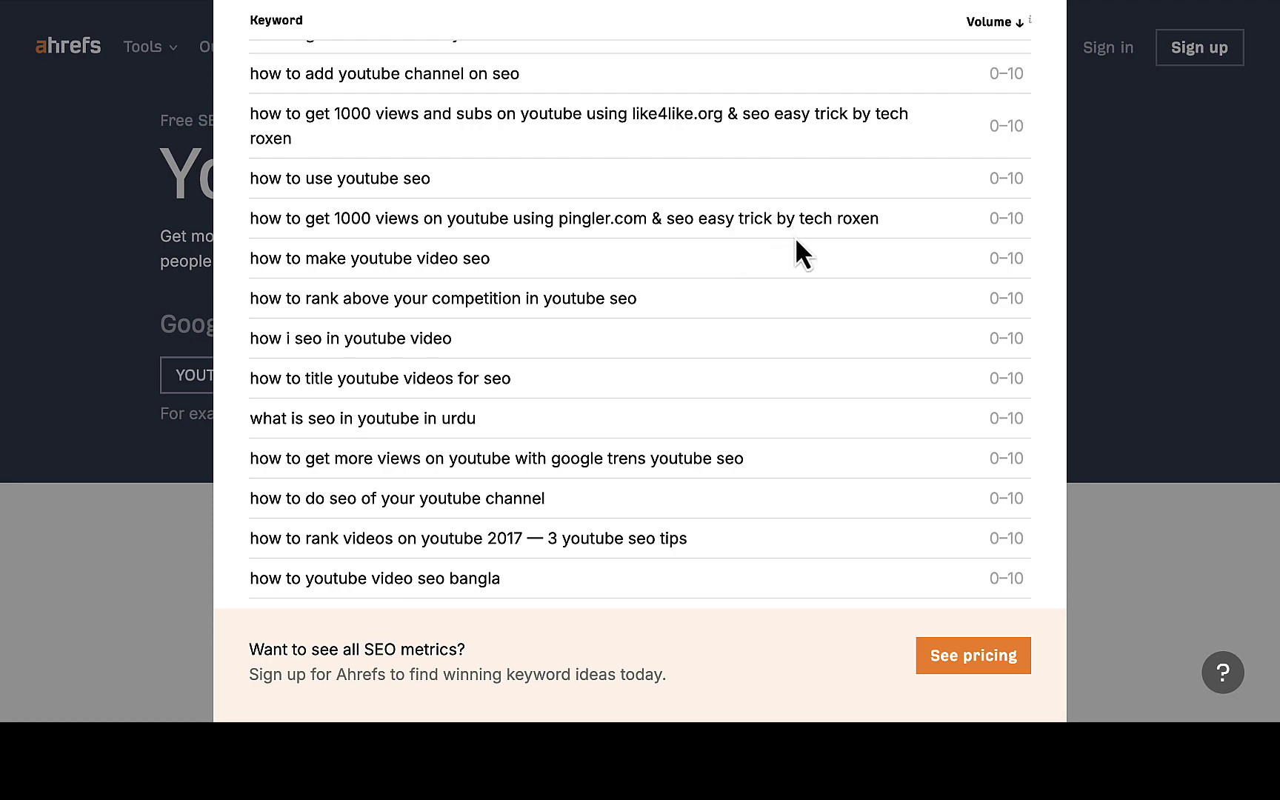
scroll(507, 363, "down", 2)
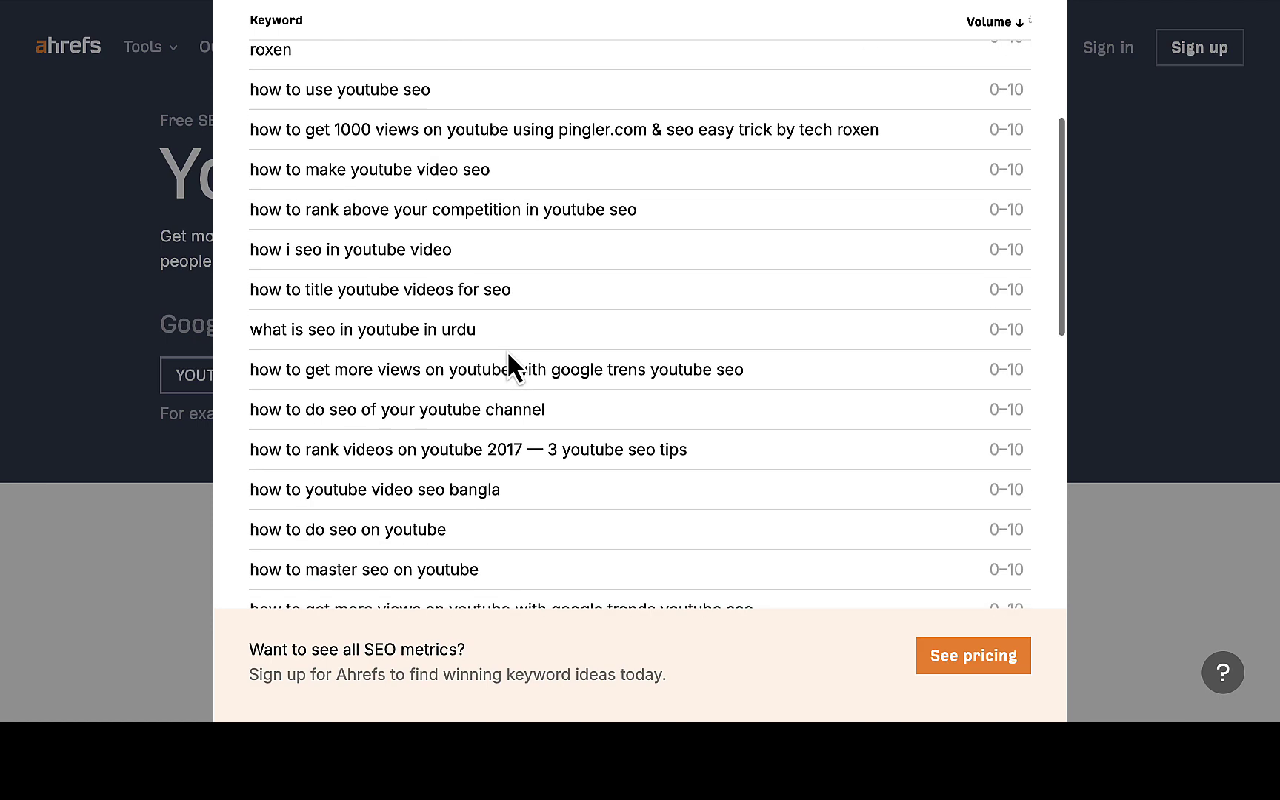
scroll(508, 362, "down", 3)
scroll(507, 350, "down", 2)
scroll(507, 350, "down", 1)
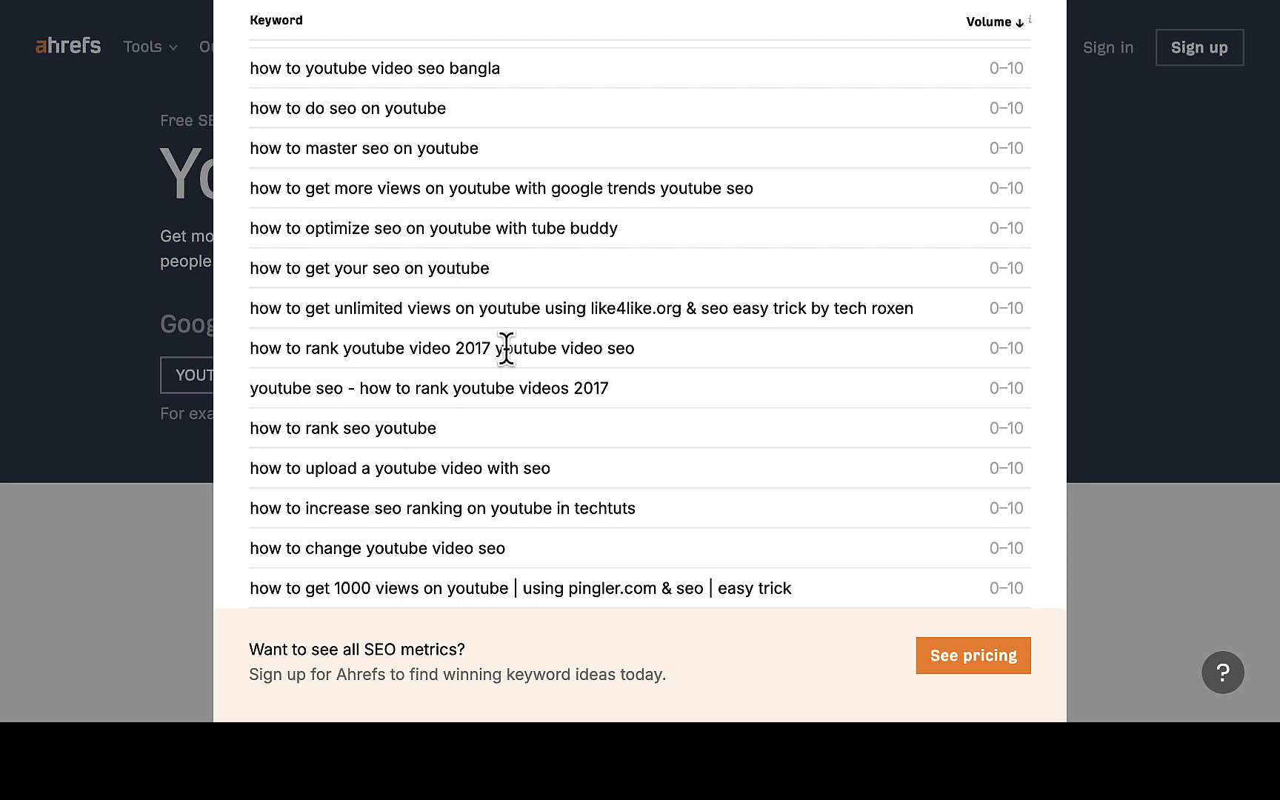
scroll(507, 349, "up", 10)
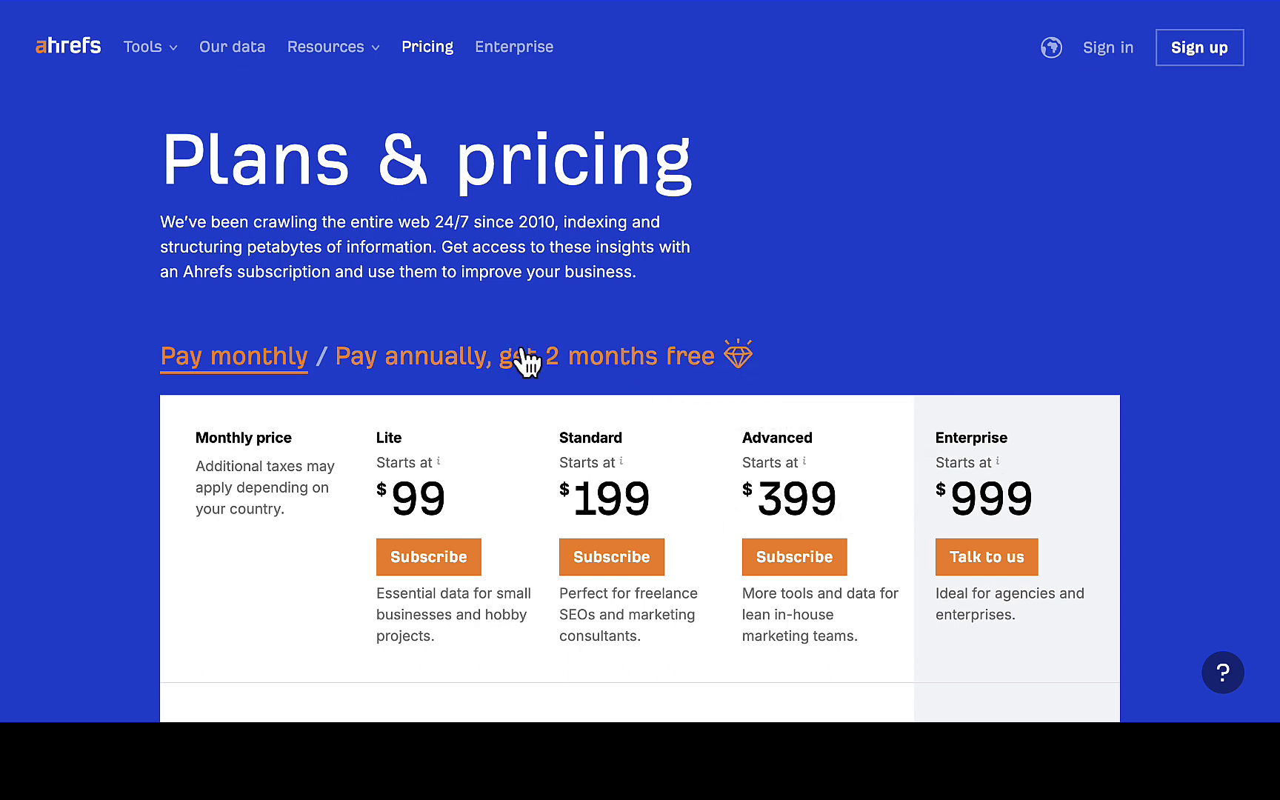
left_click(435, 362)
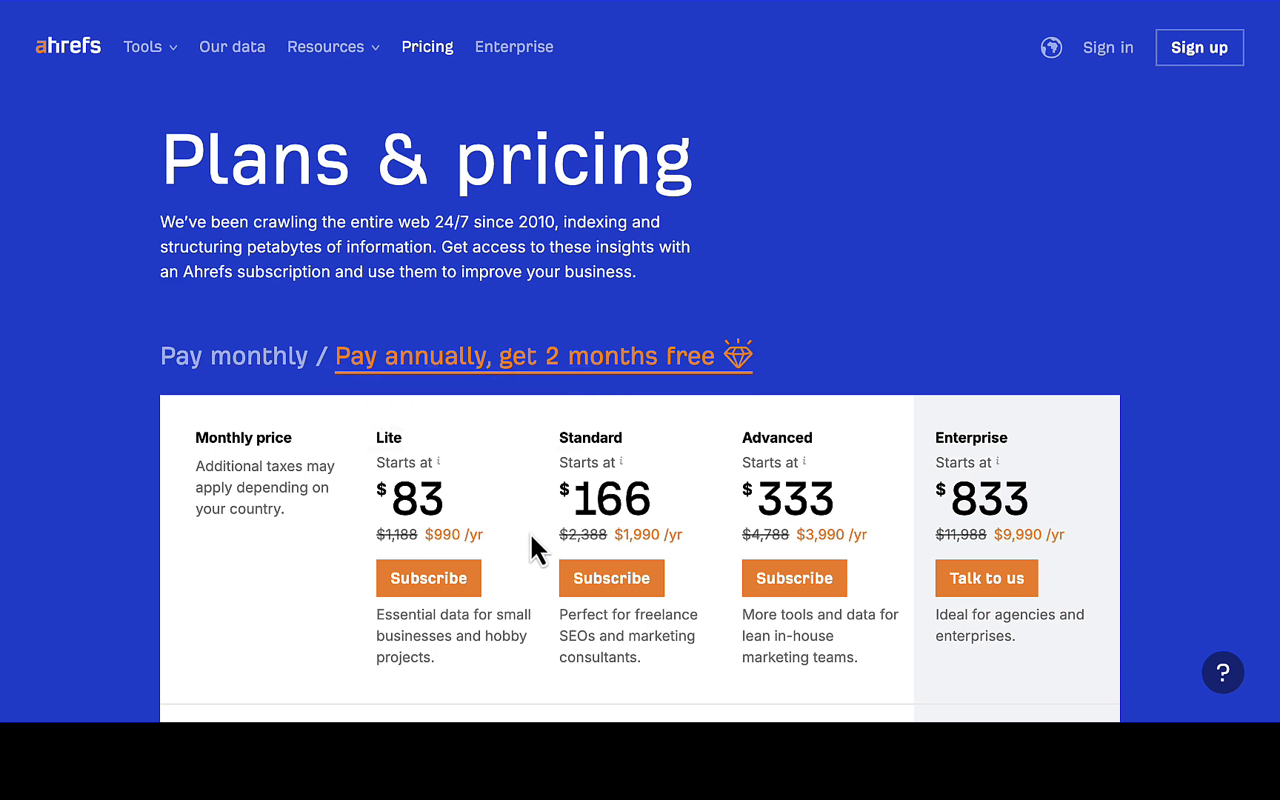
scroll(531, 534, "down", 2)
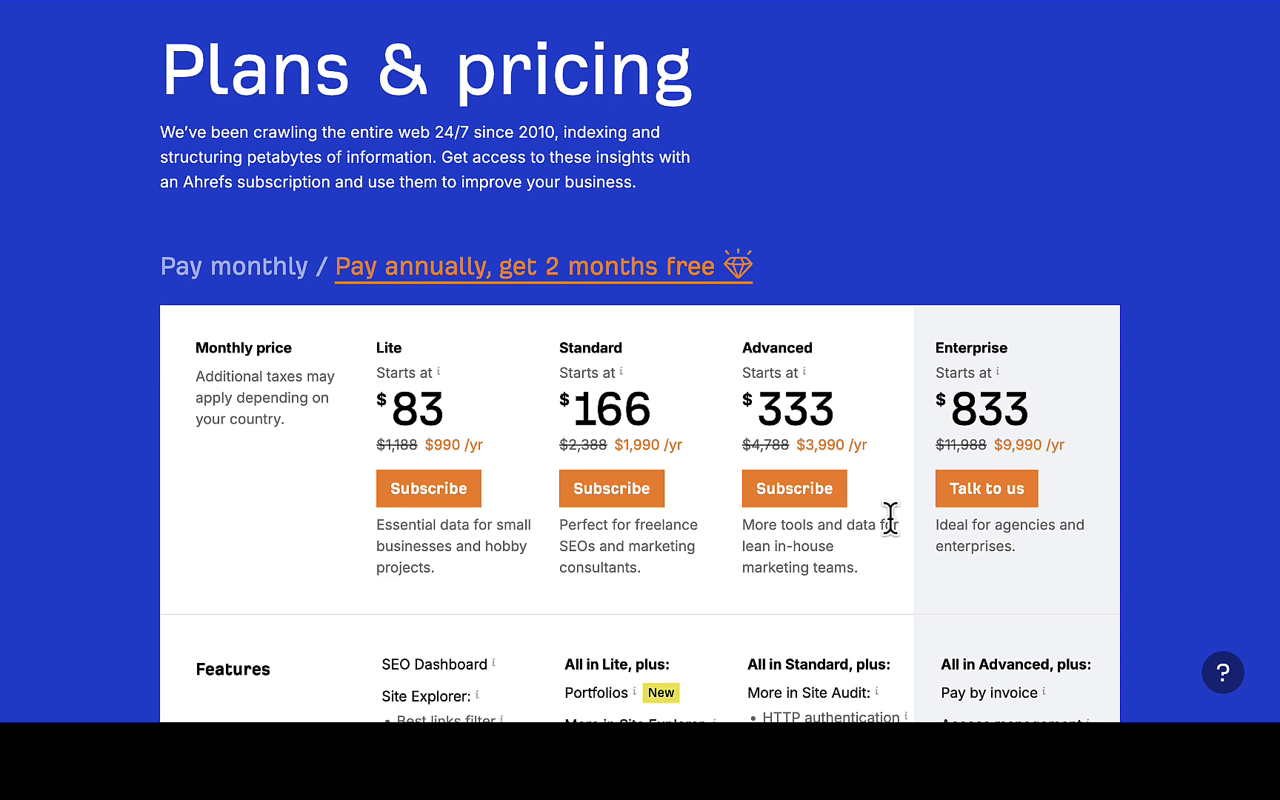
scroll(798, 619, "down", 3)
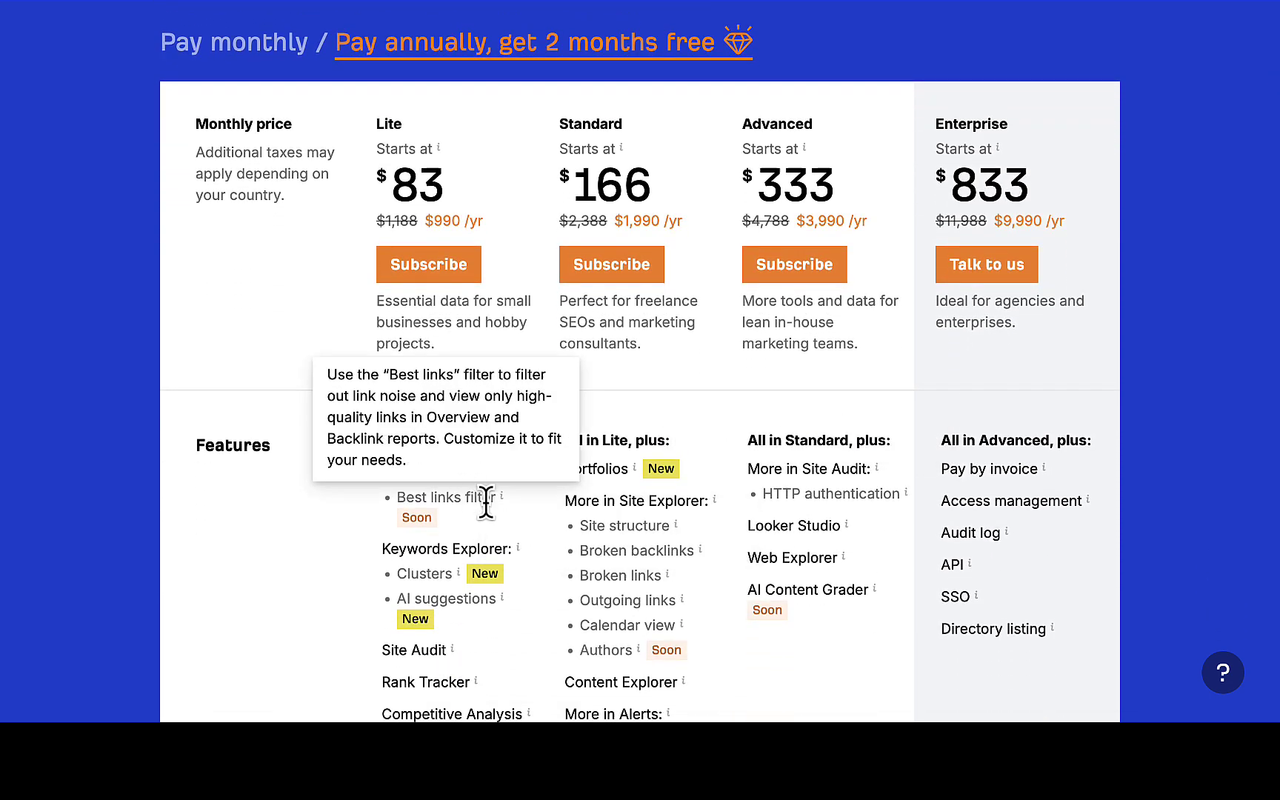
scroll(515, 518, "down", 1)
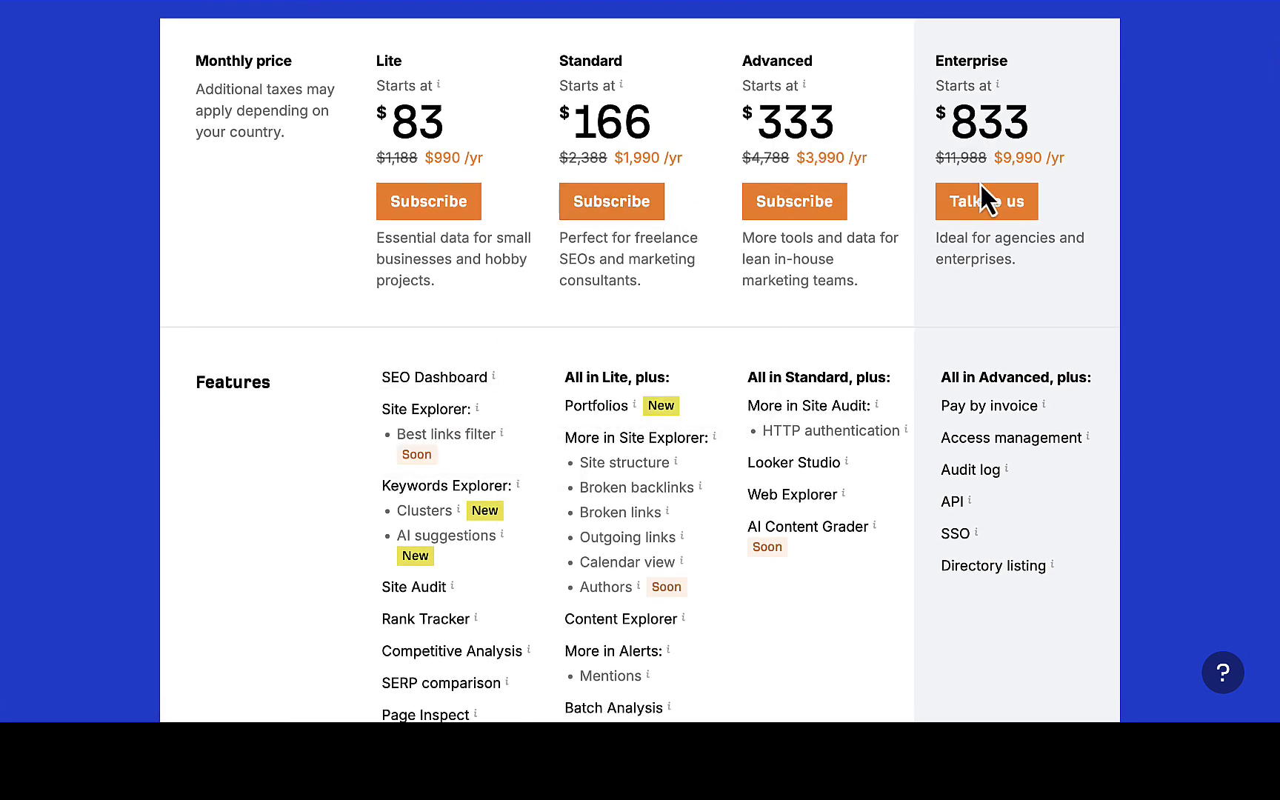
scroll(960, 429, "down", 1)
scroll(961, 435, "down", 1)
scroll(961, 434, "down", 2)
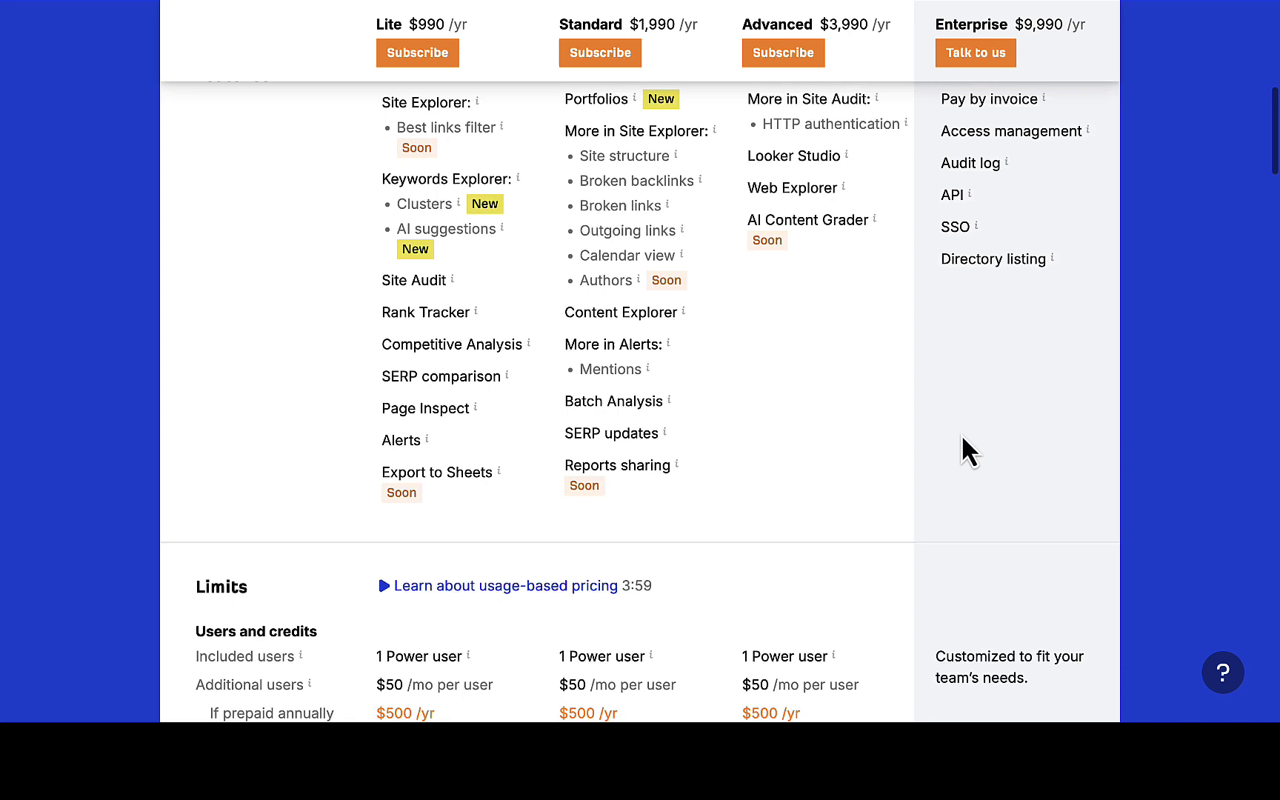
scroll(961, 434, "down", 3)
scroll(517, 450, "down", 2)
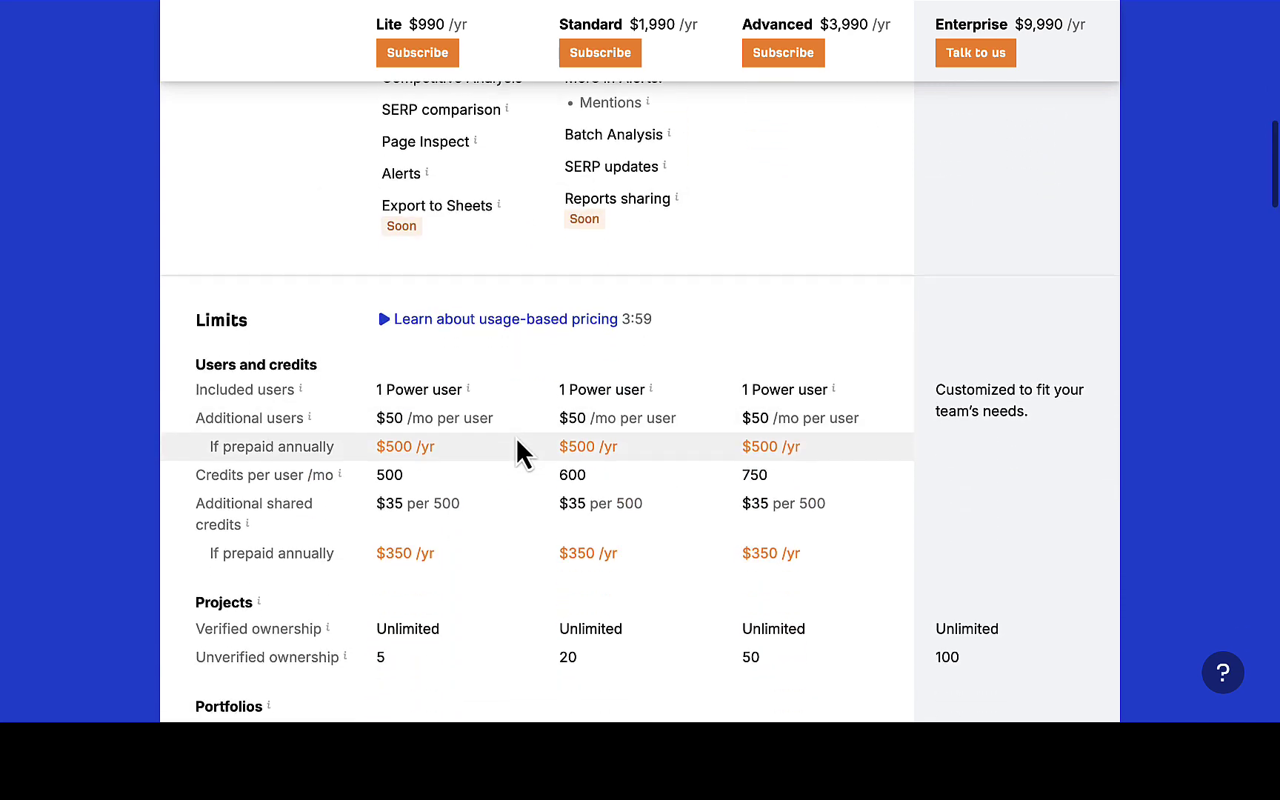
scroll(518, 441, "down", 2)
scroll(517, 442, "down", 2)
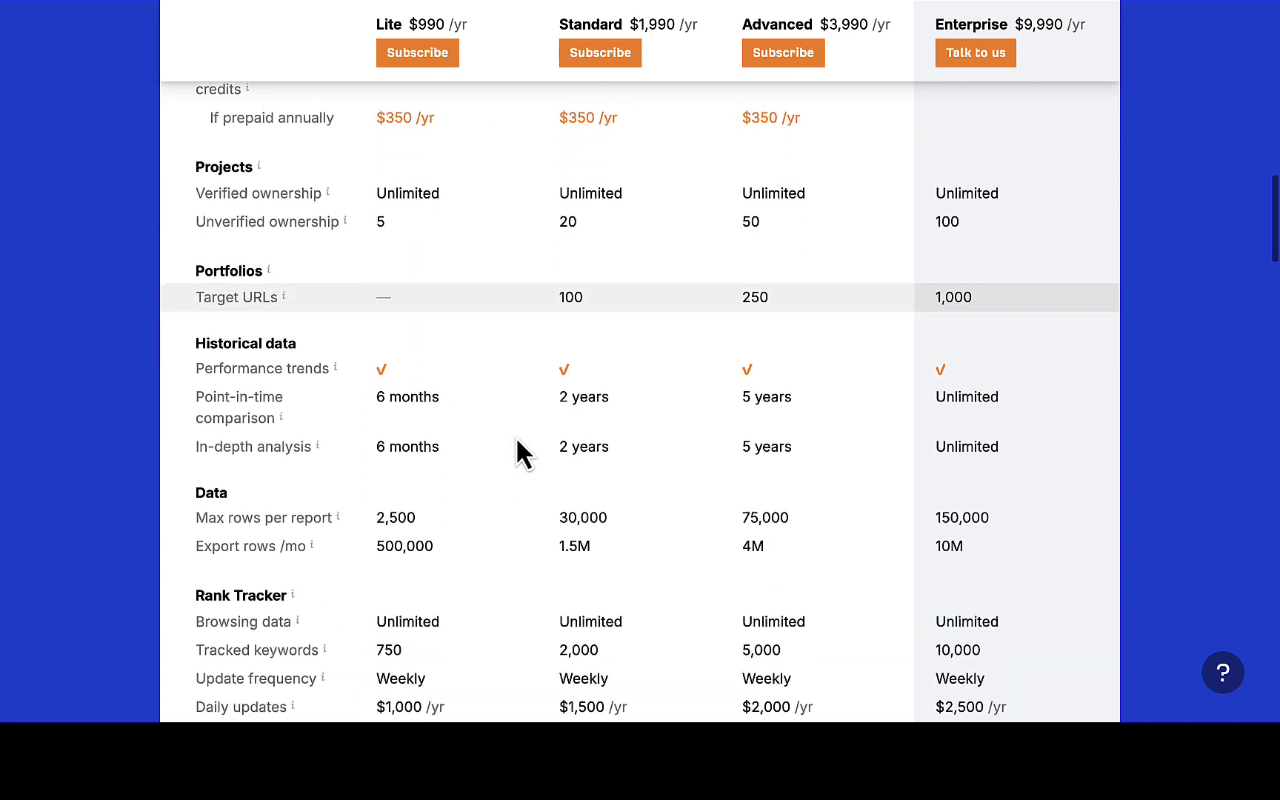
scroll(518, 441, "down", 2)
scroll(518, 441, "down", 3)
scroll(517, 440, "down", 3)
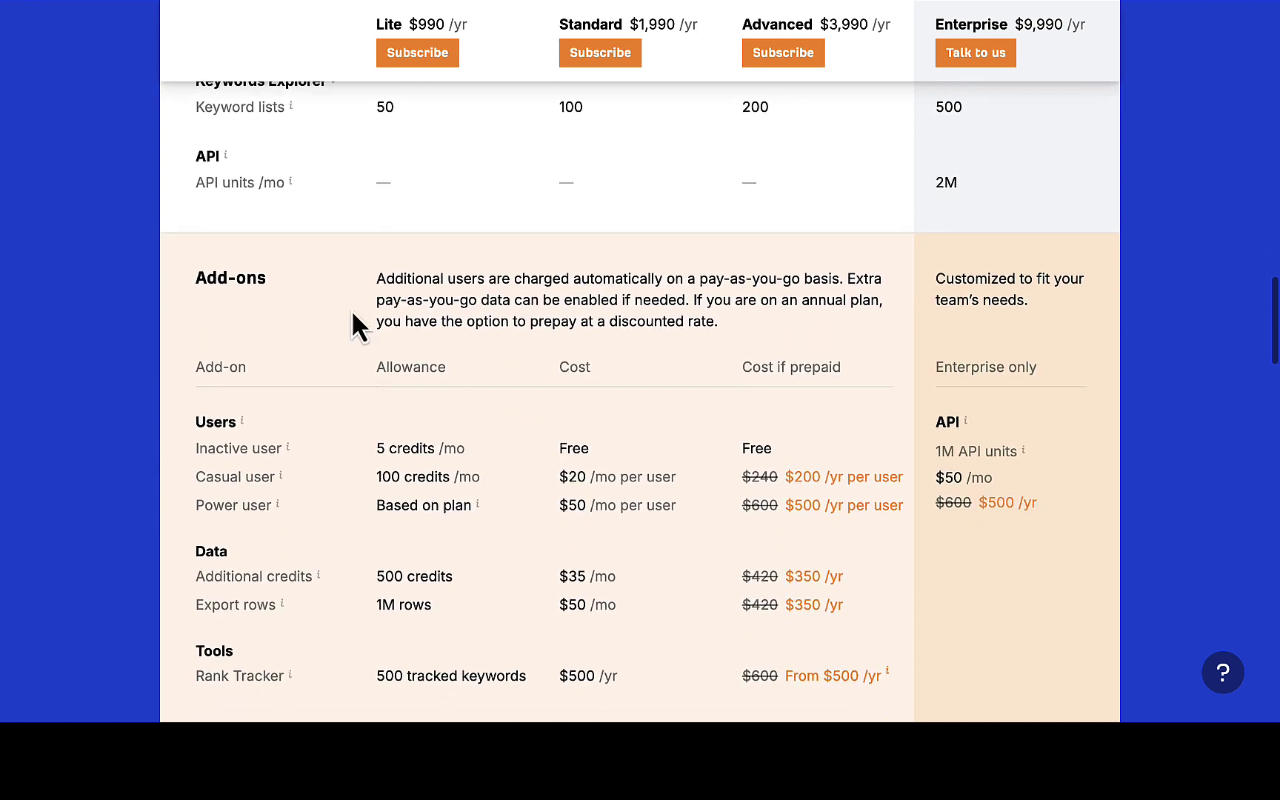
scroll(498, 439, "down", 1)
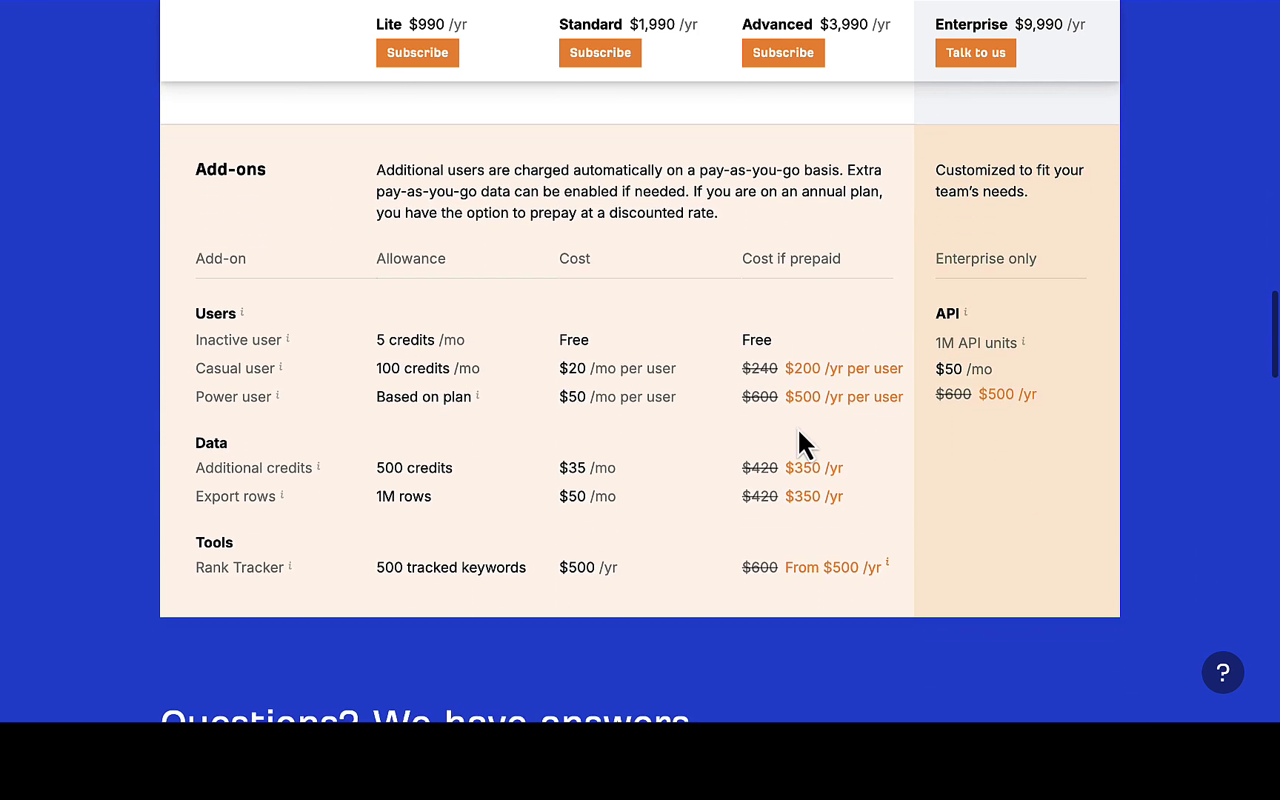
scroll(464, 531, "down", 4)
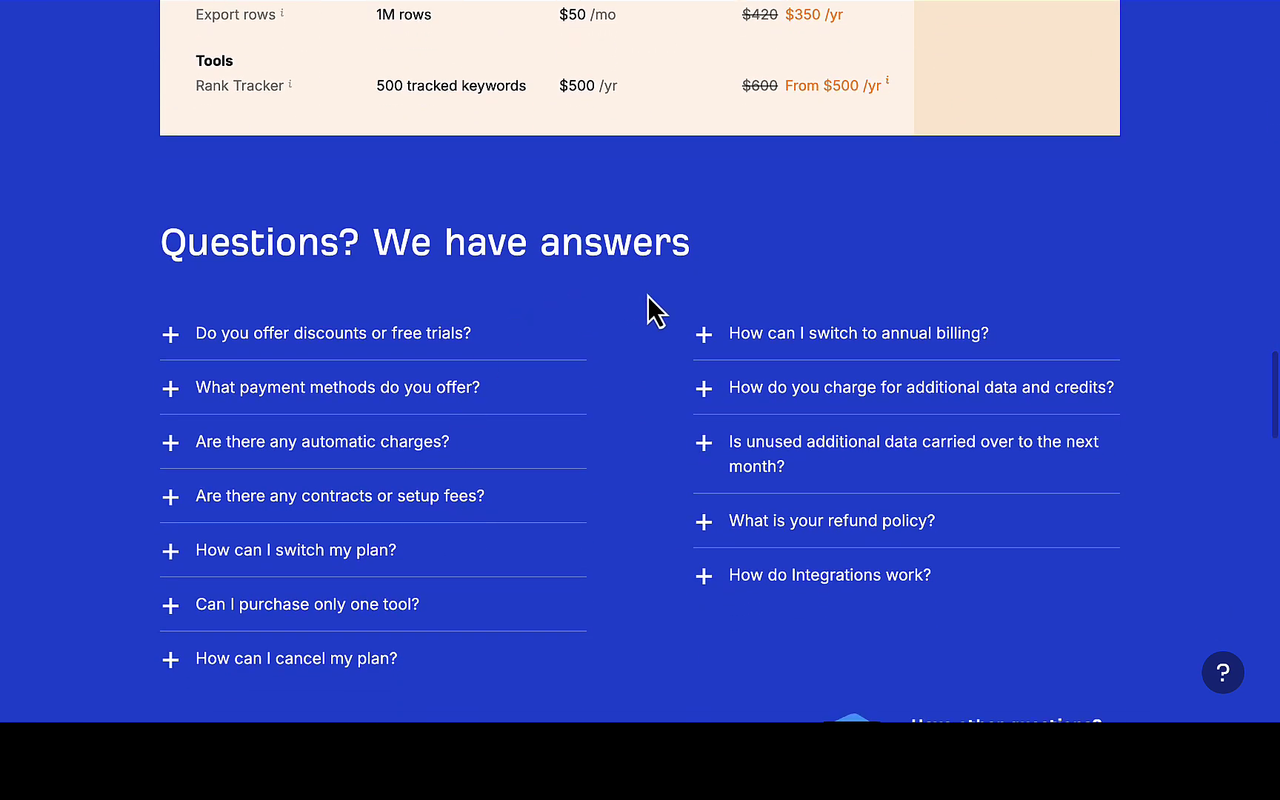
scroll(647, 284, "down", 1)
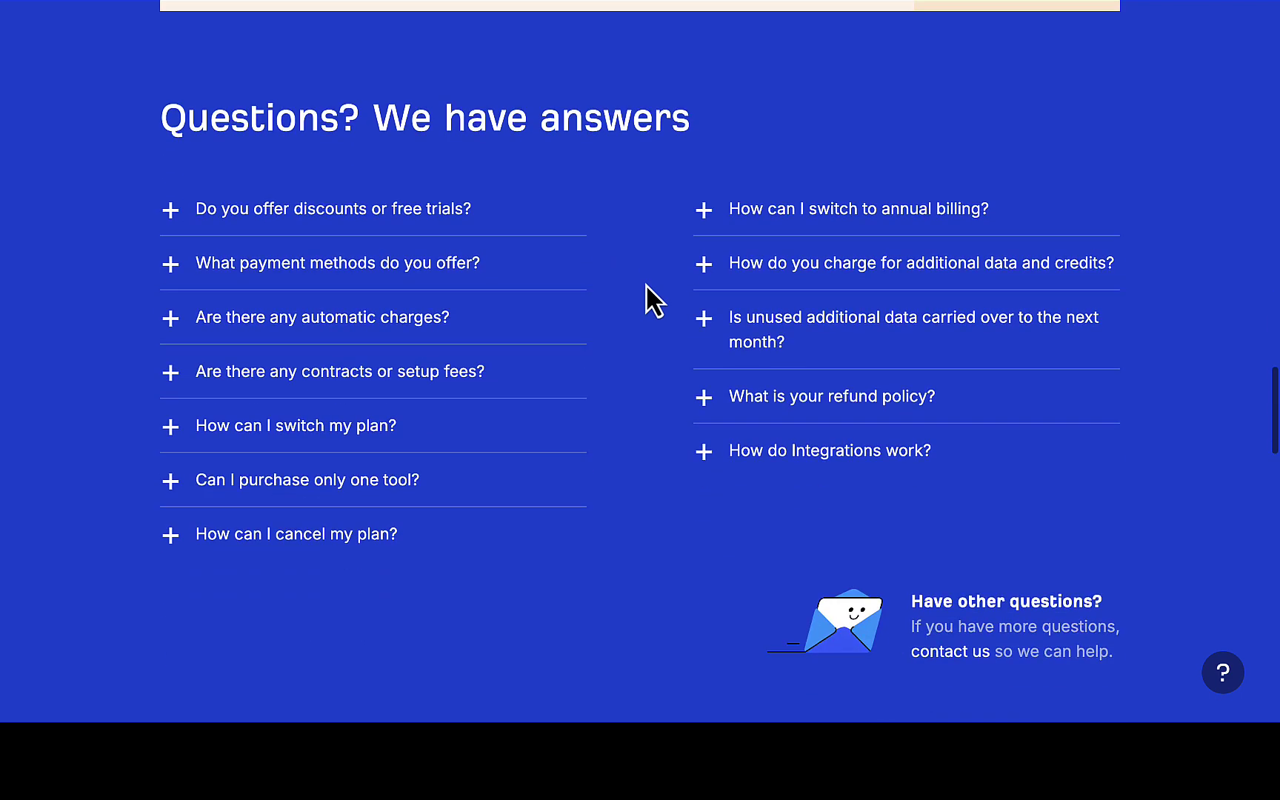
scroll(647, 283, "down", 1)
scroll(646, 285, "down", 1)
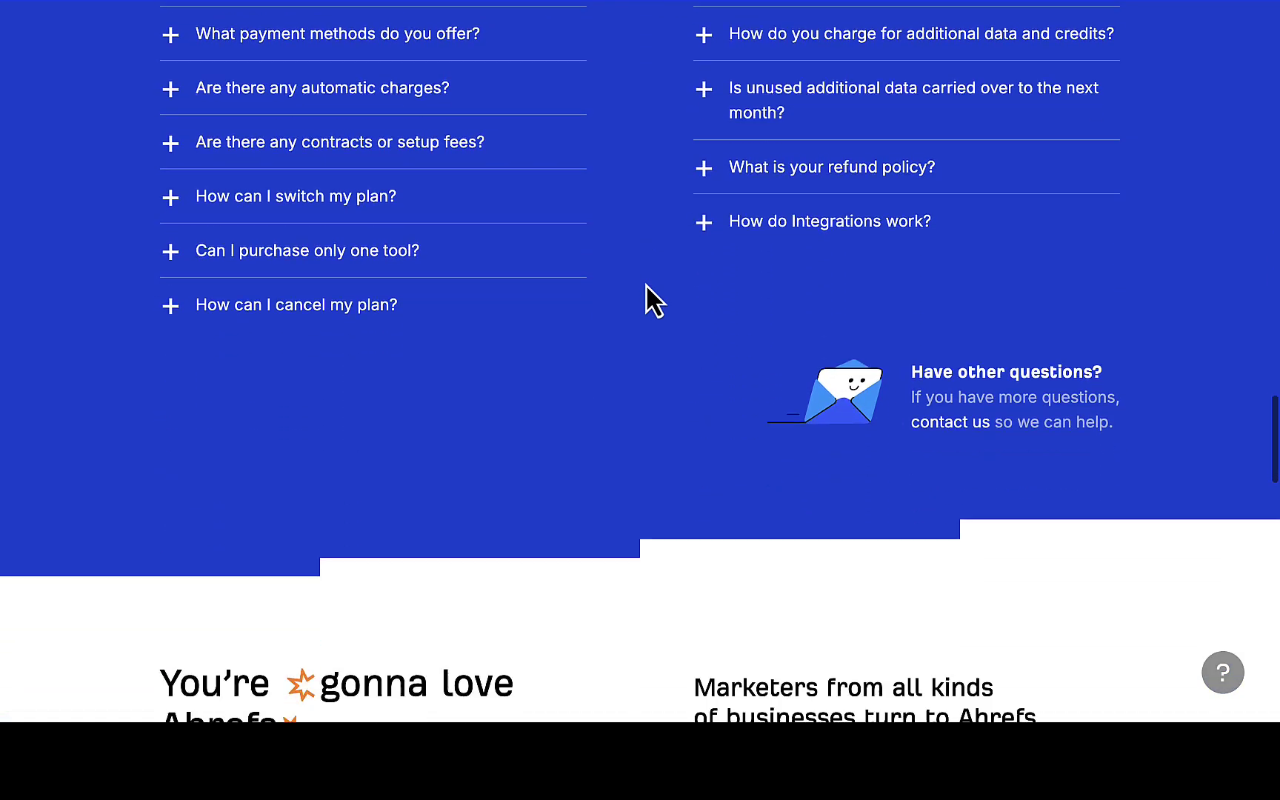
scroll(647, 286, "down", 2)
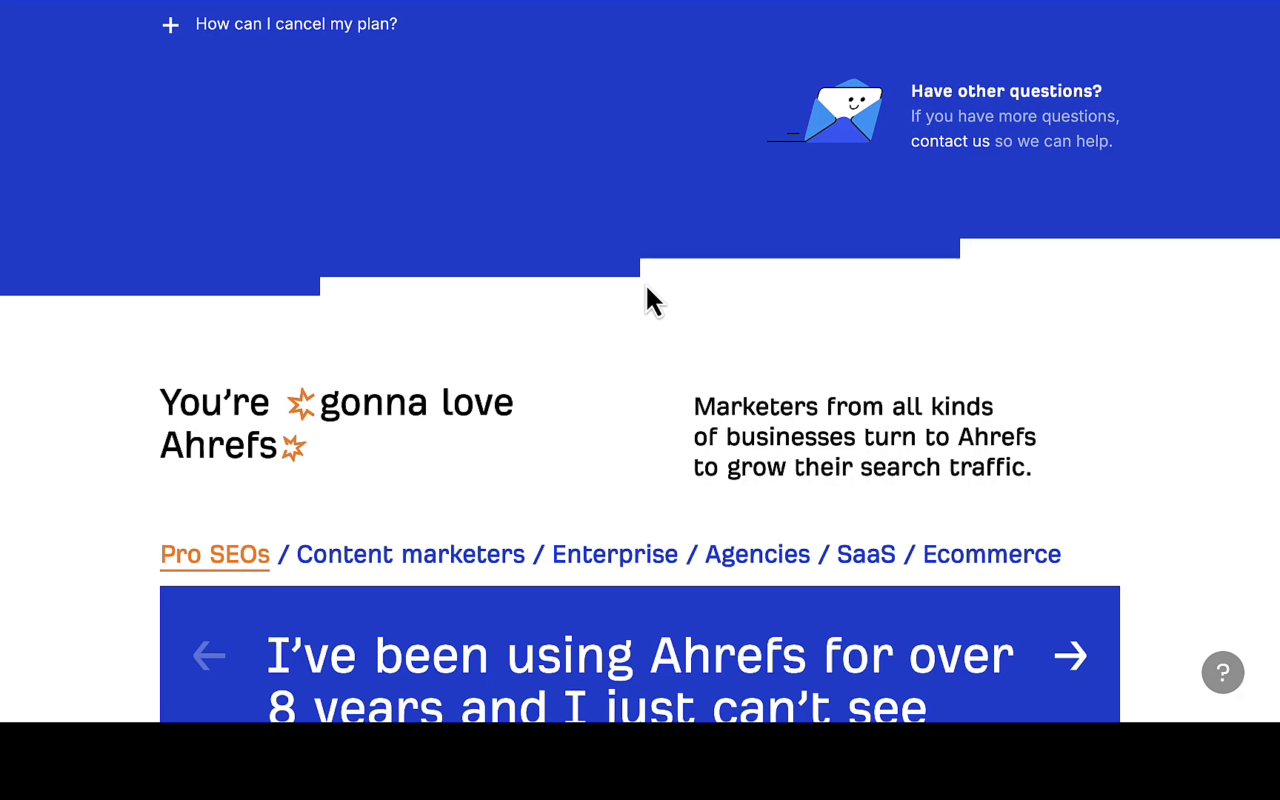
key("Home")
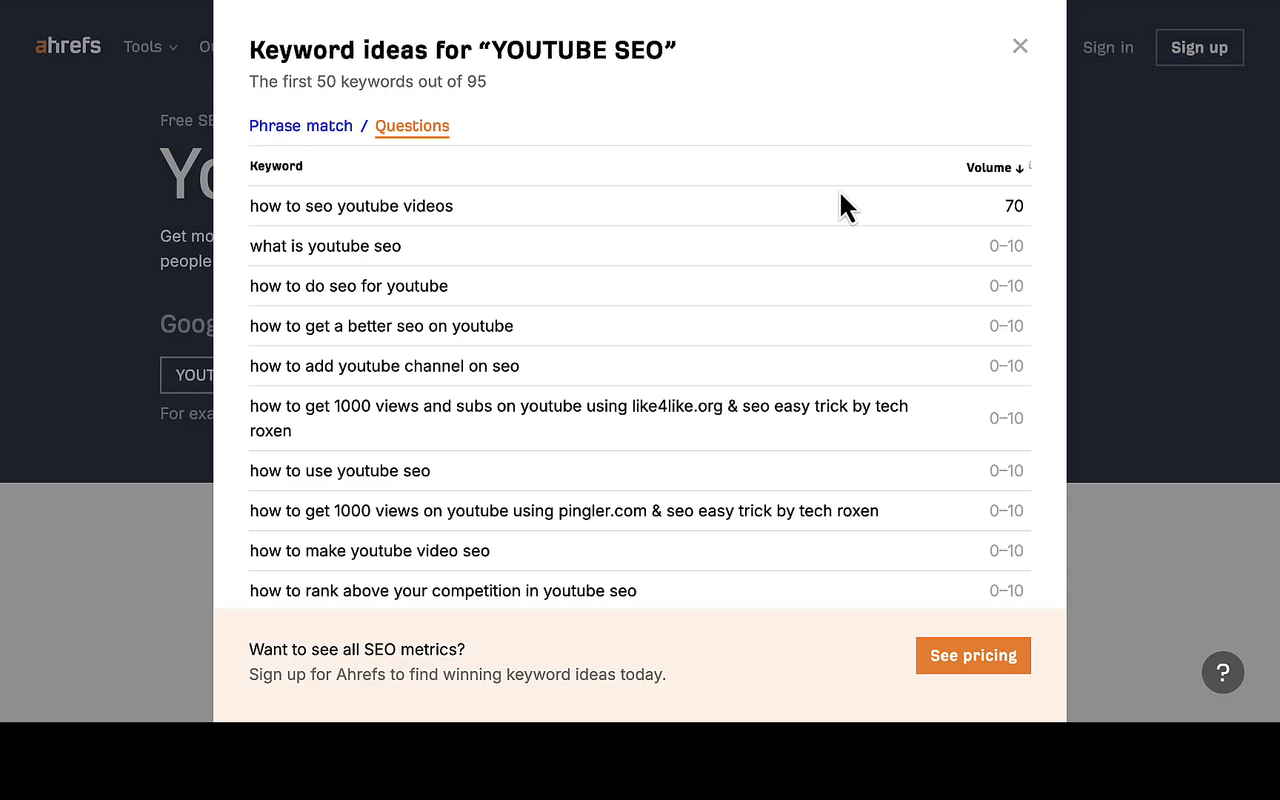
Close the YouTube results, select the YOUTUBE SEO query, and switch to the Google keyword generator.
left_click(1021, 46)
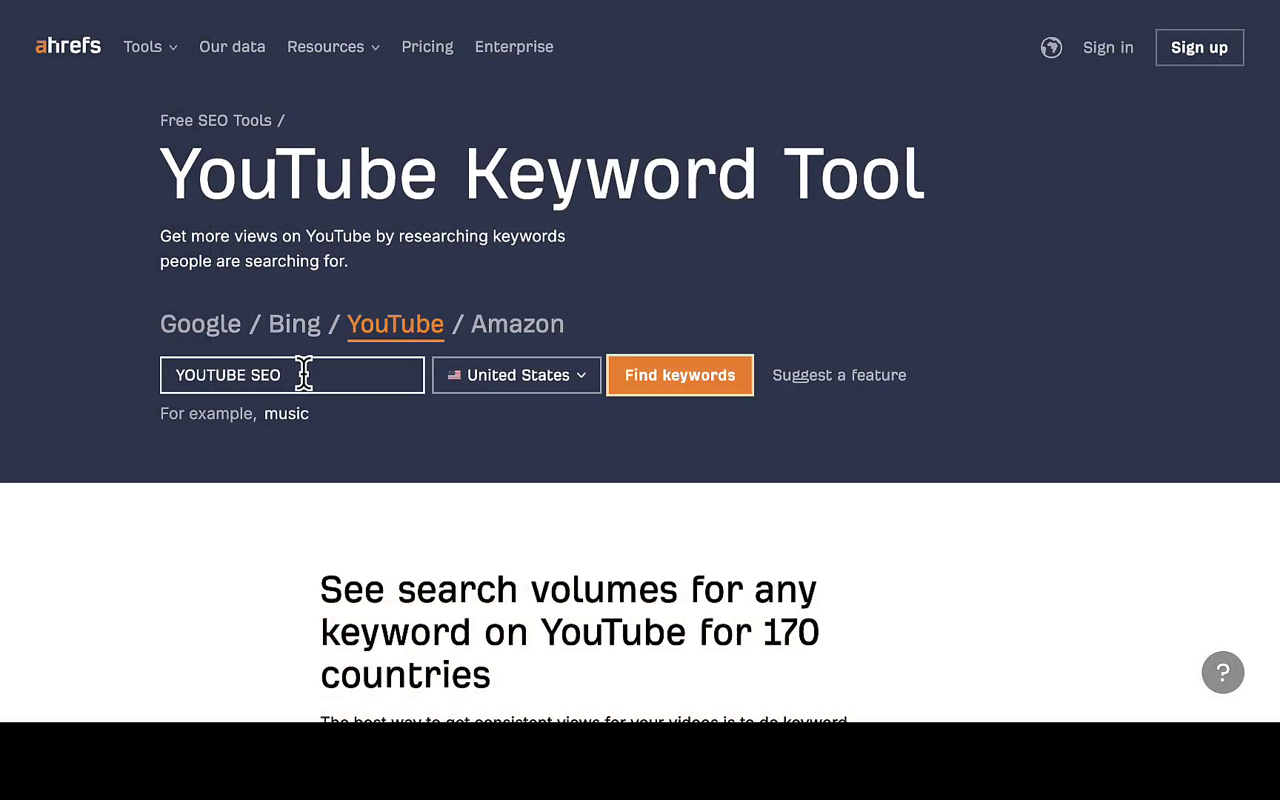
left_click(303, 374)
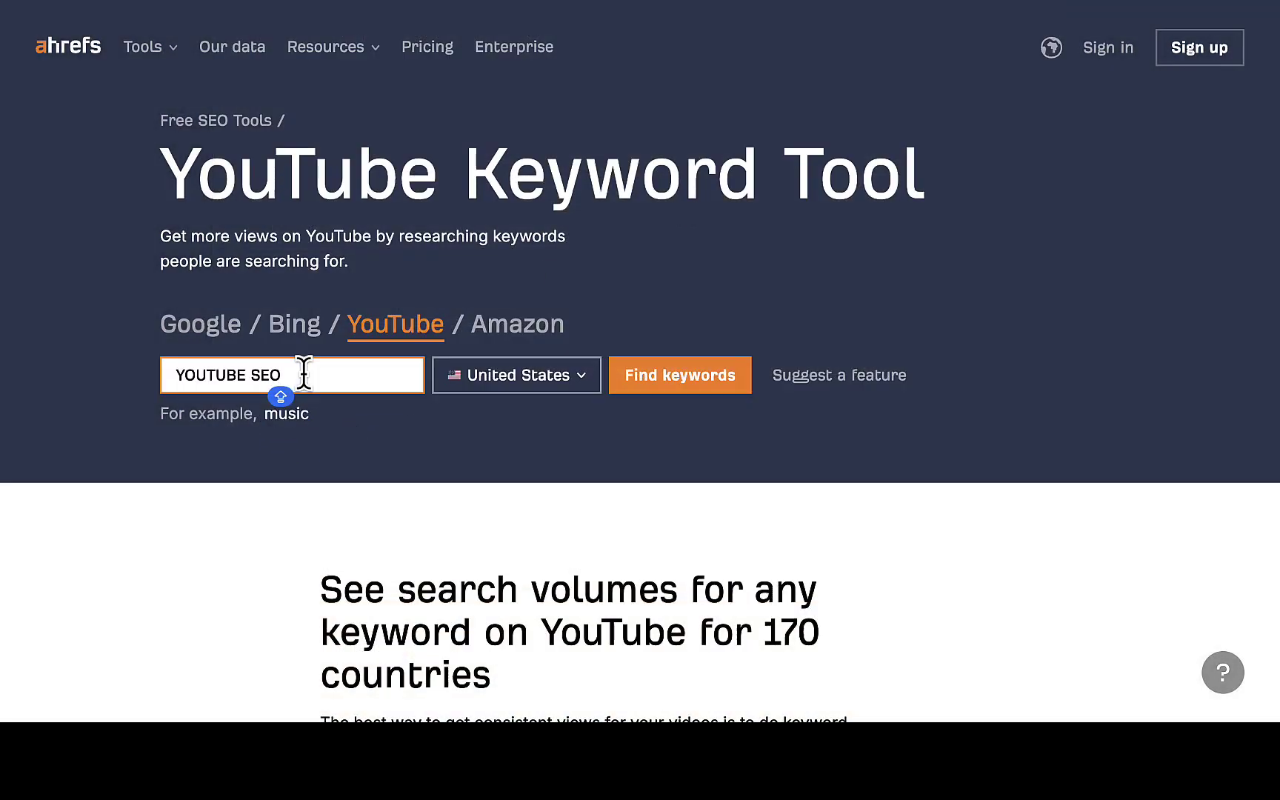
triple_click(303, 374)
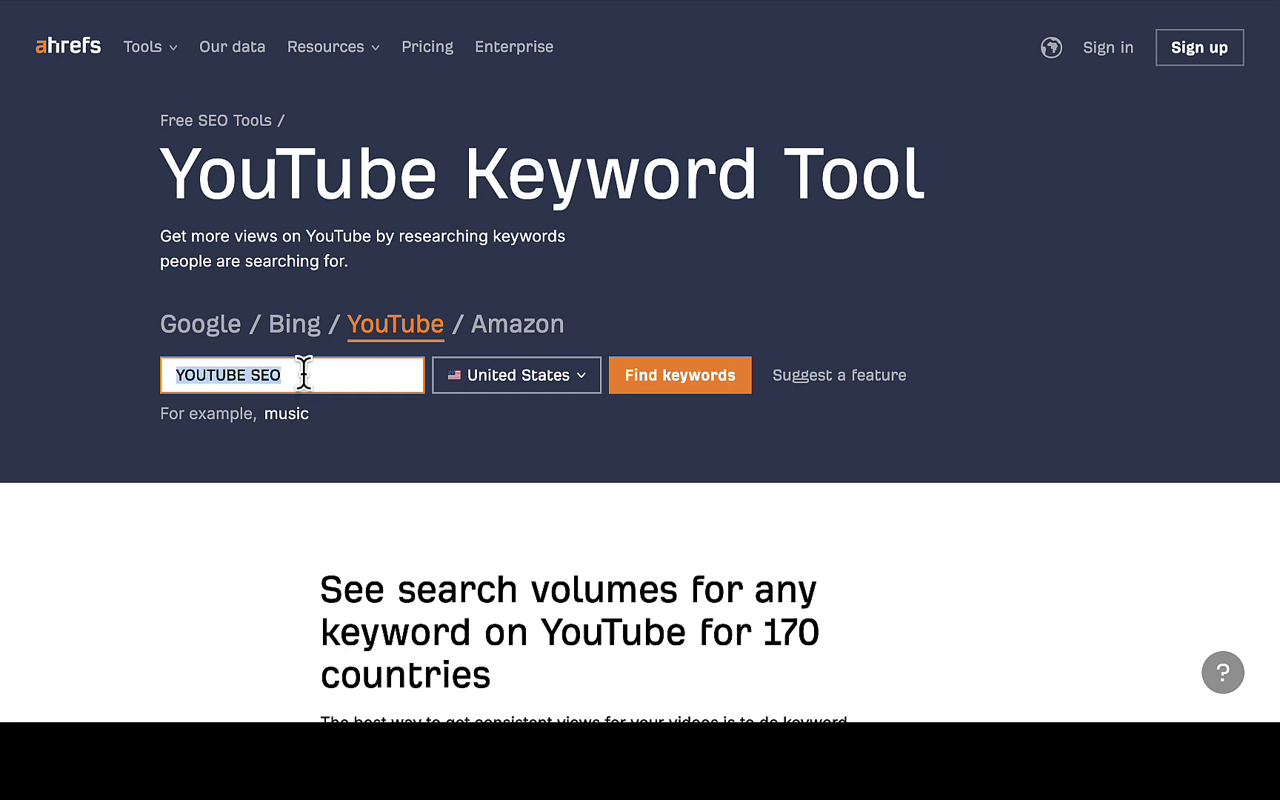
left_click(206, 335)
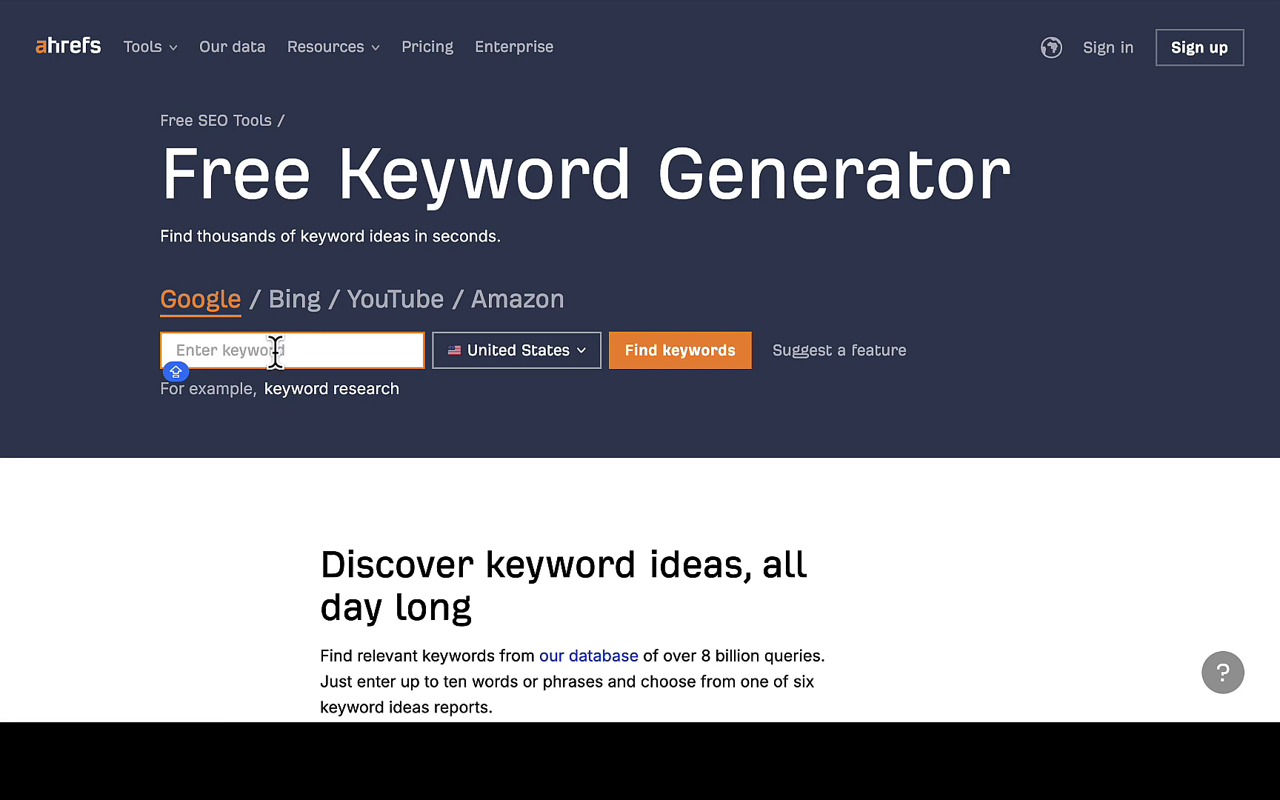
type("YOUTUBE SEO")
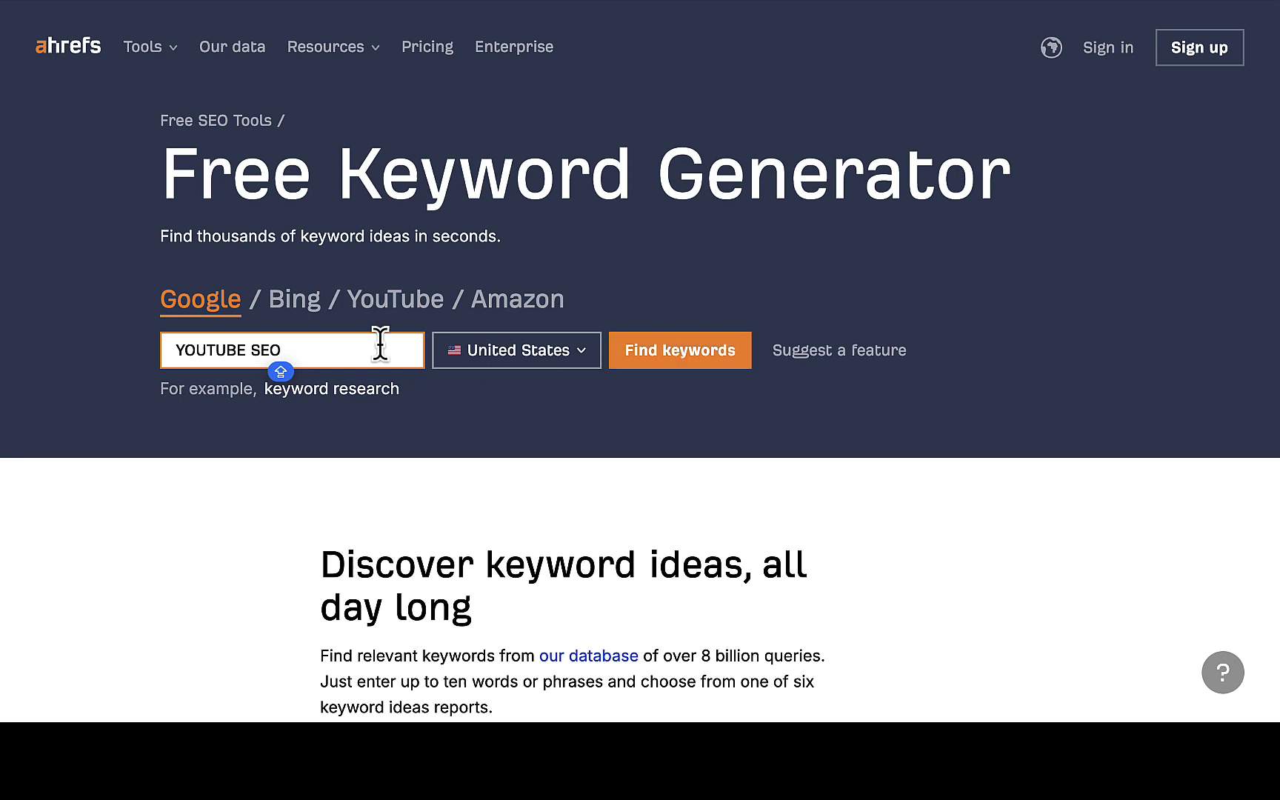
left_click(693, 366)
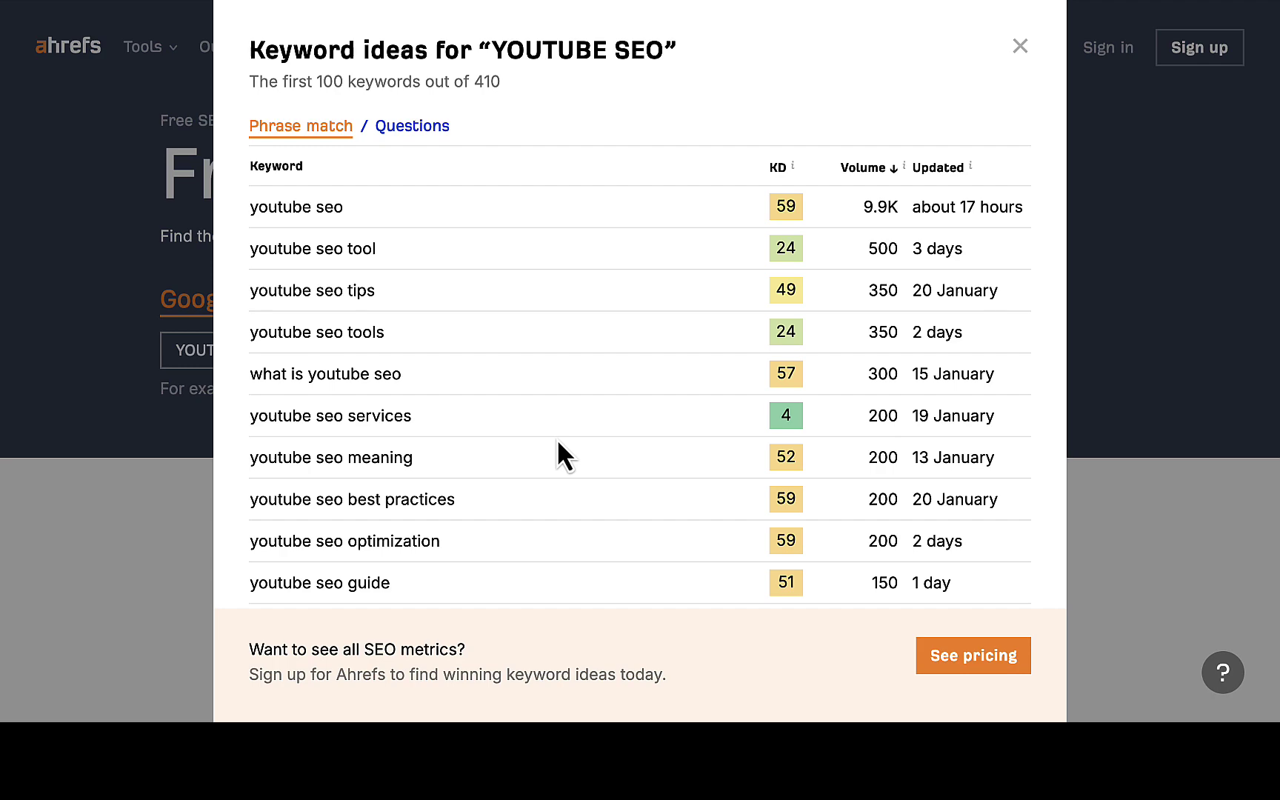
scroll(558, 440, "down", 2)
scroll(559, 441, "down", 1)
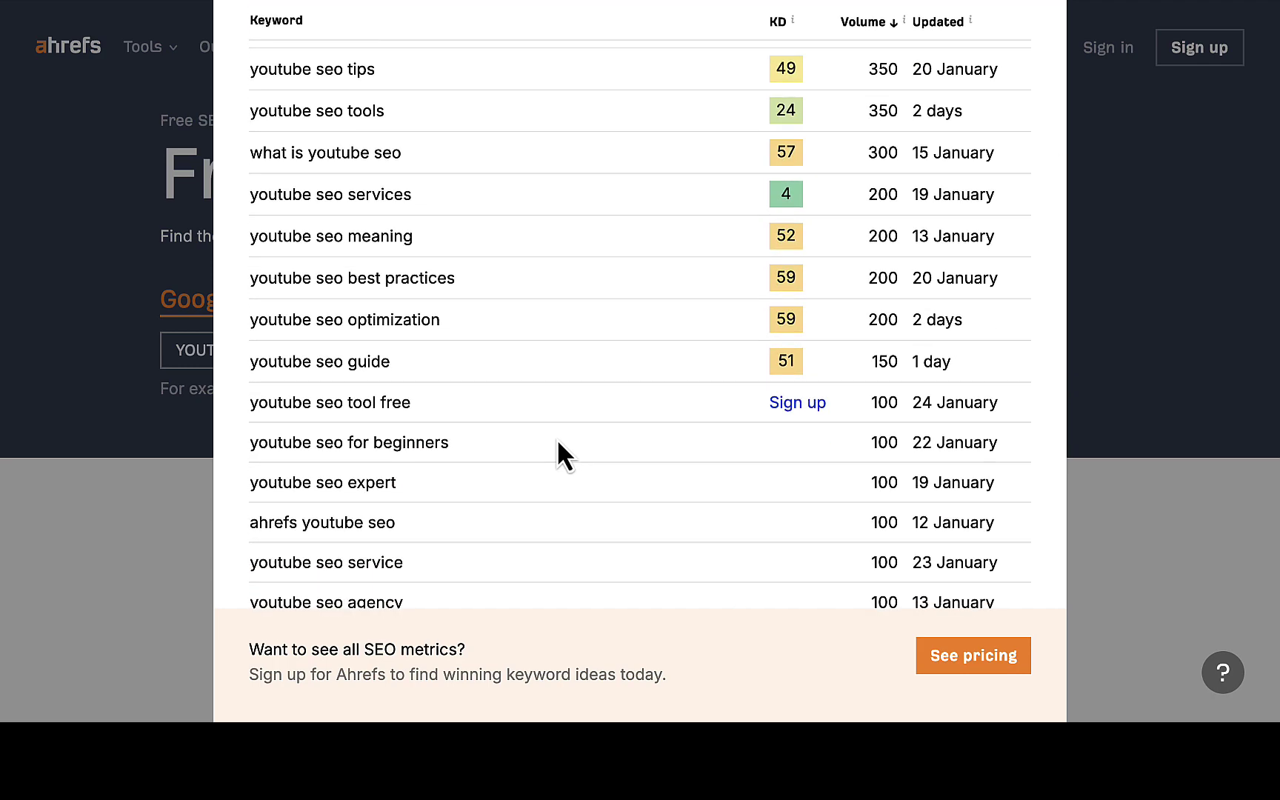
scroll(558, 440, "down", 1)
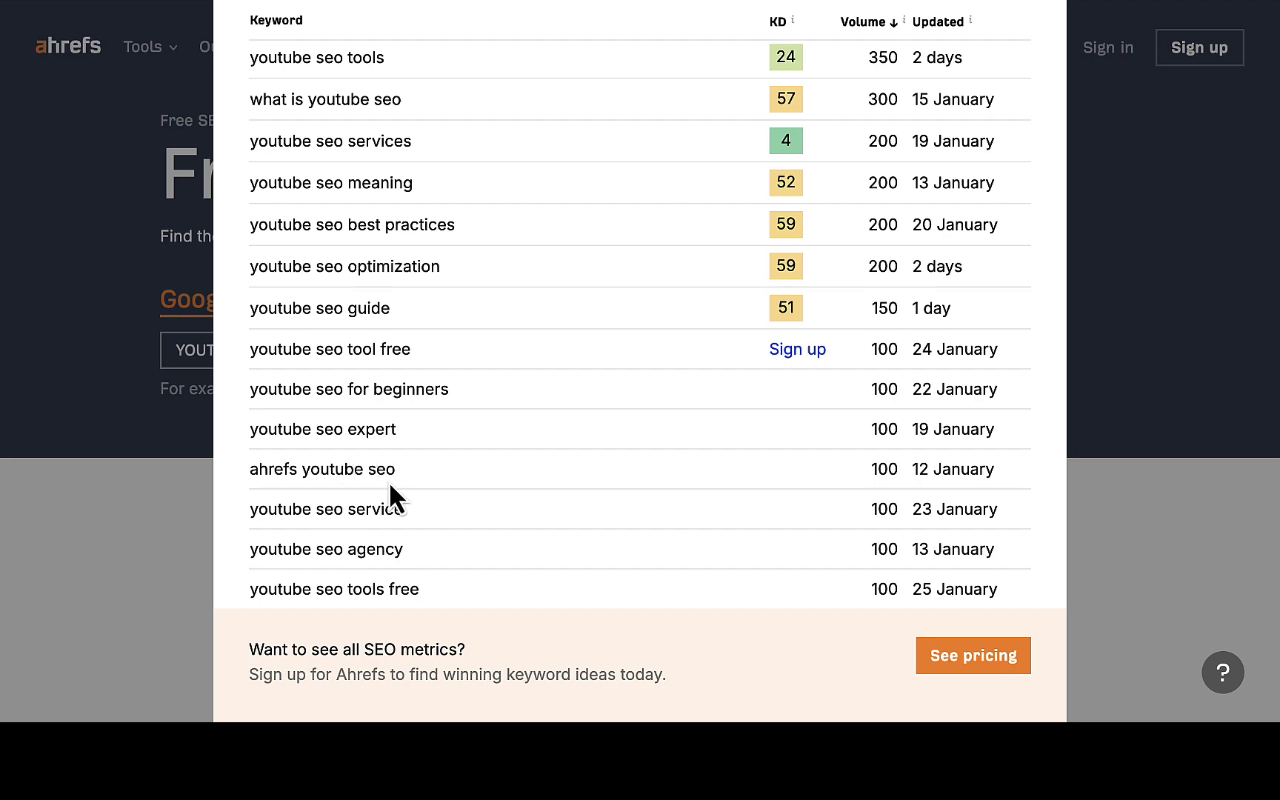
scroll(420, 506, "down", 1)
scroll(420, 505, "down", 2)
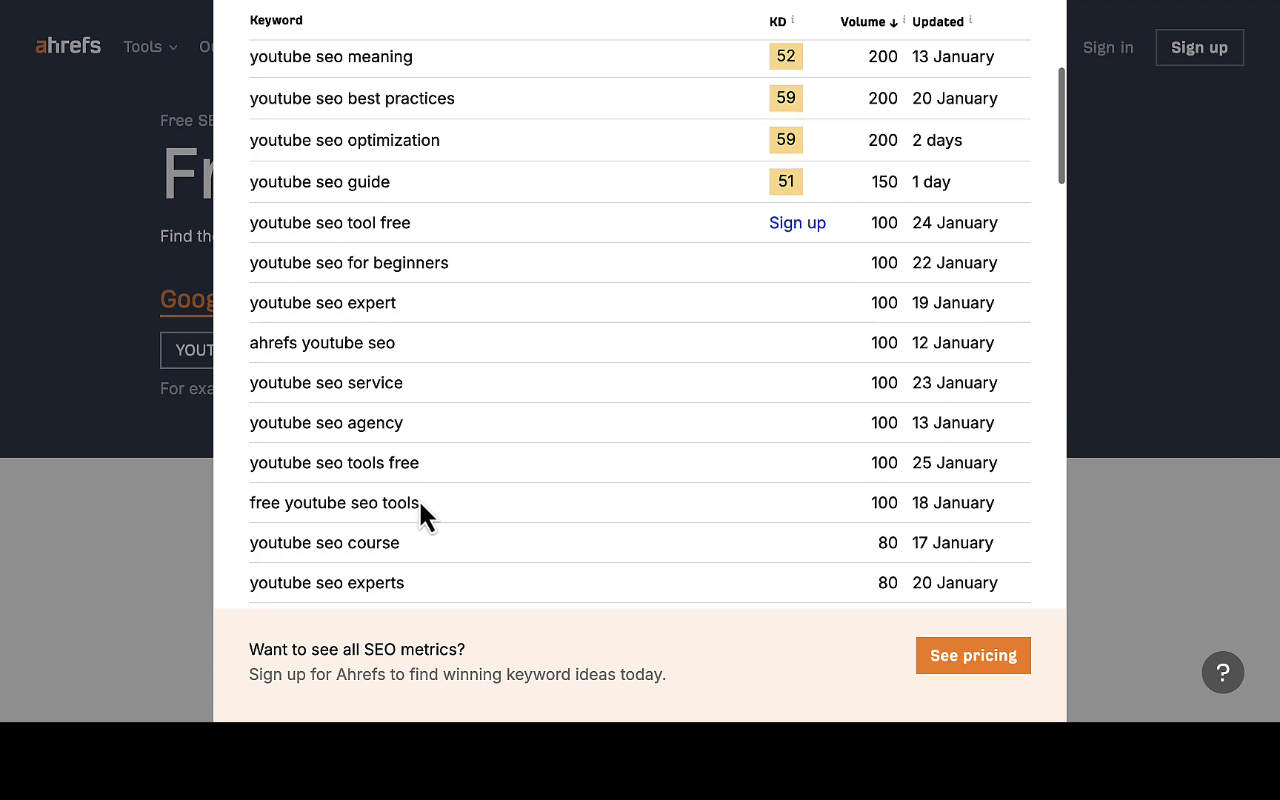
scroll(420, 505, "down", 2)
scroll(420, 505, "down", 1)
scroll(420, 505, "down", 3)
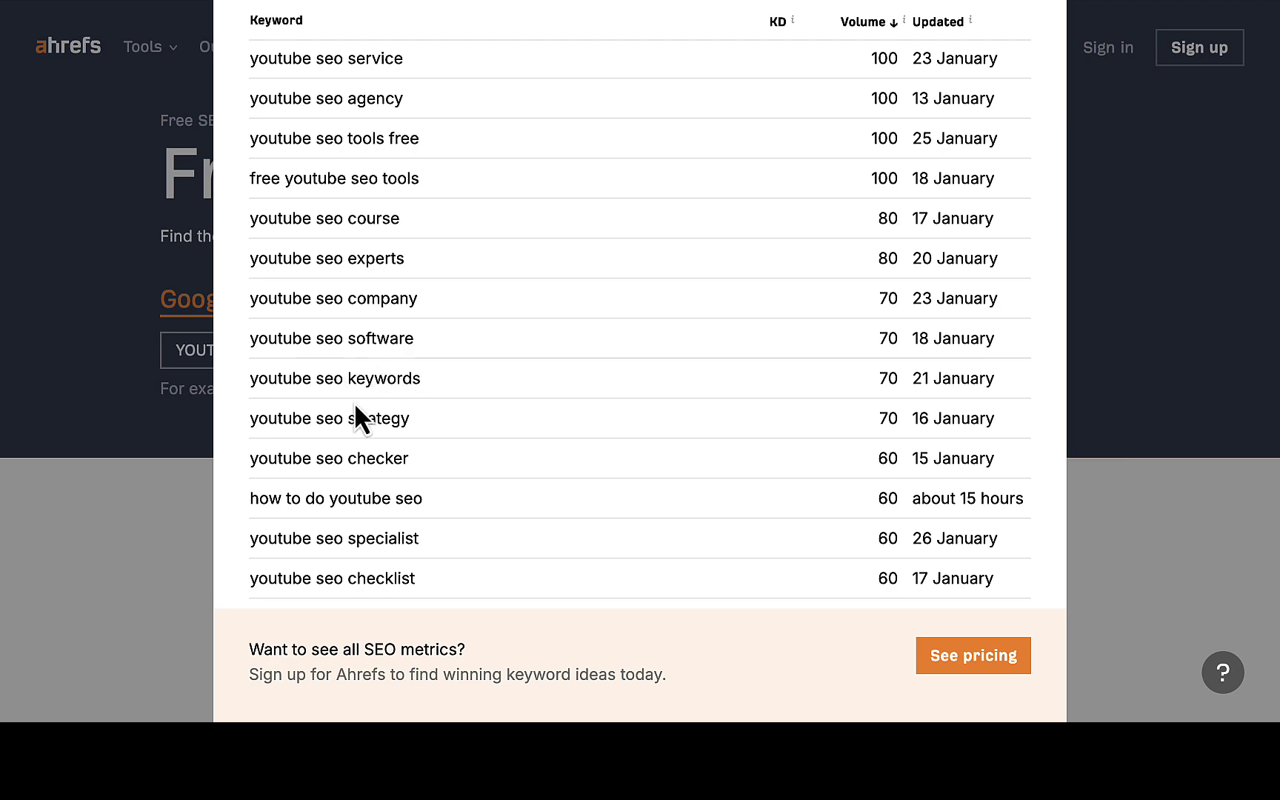
scroll(383, 406, "down", 1)
scroll(383, 406, "down", 1)
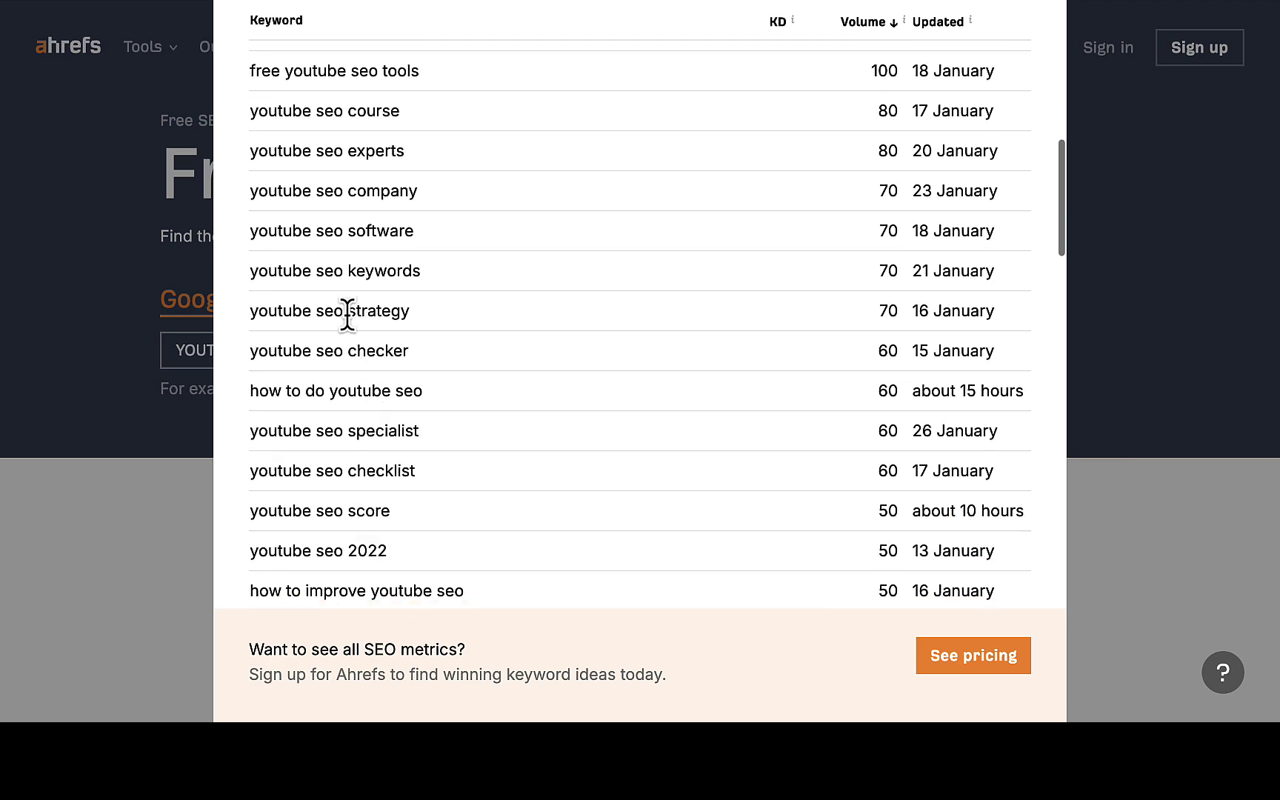
scroll(414, 382, "down", 1)
scroll(390, 380, "down", 1)
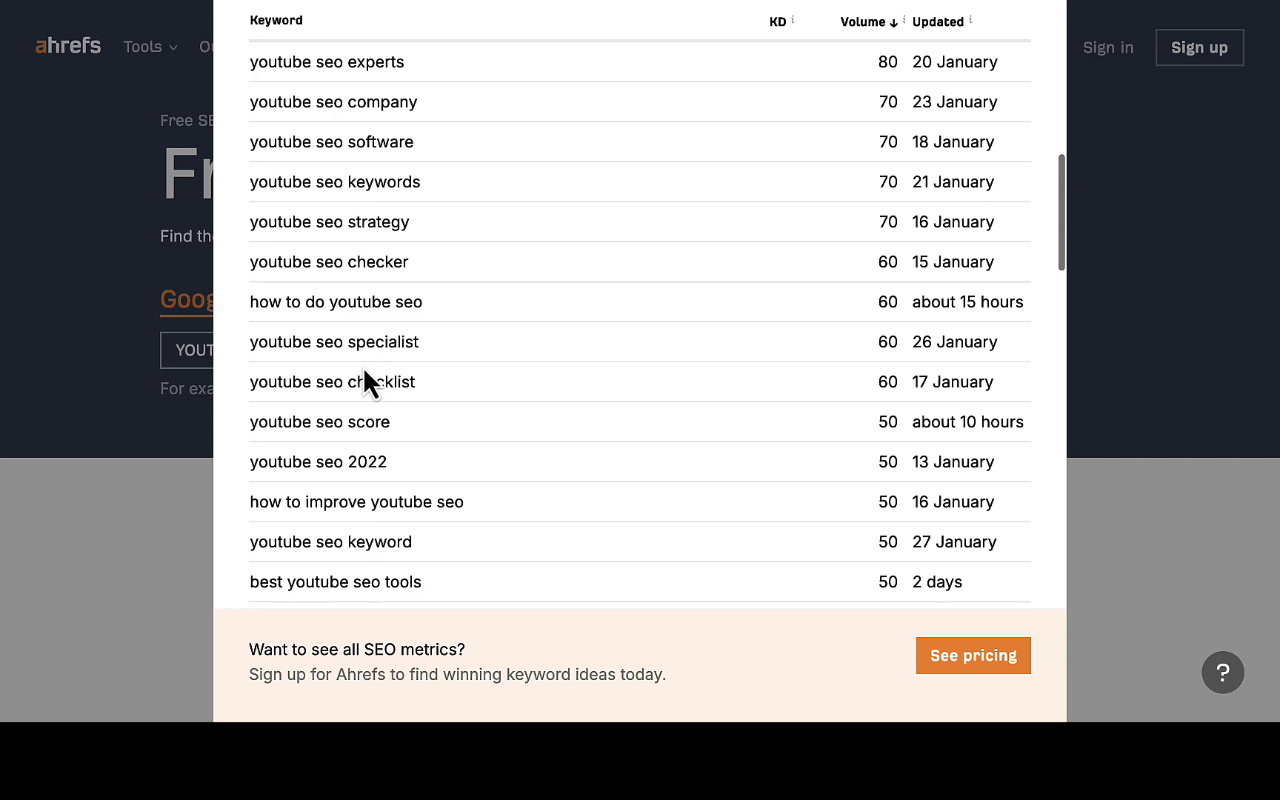
scroll(401, 374, "down", 1)
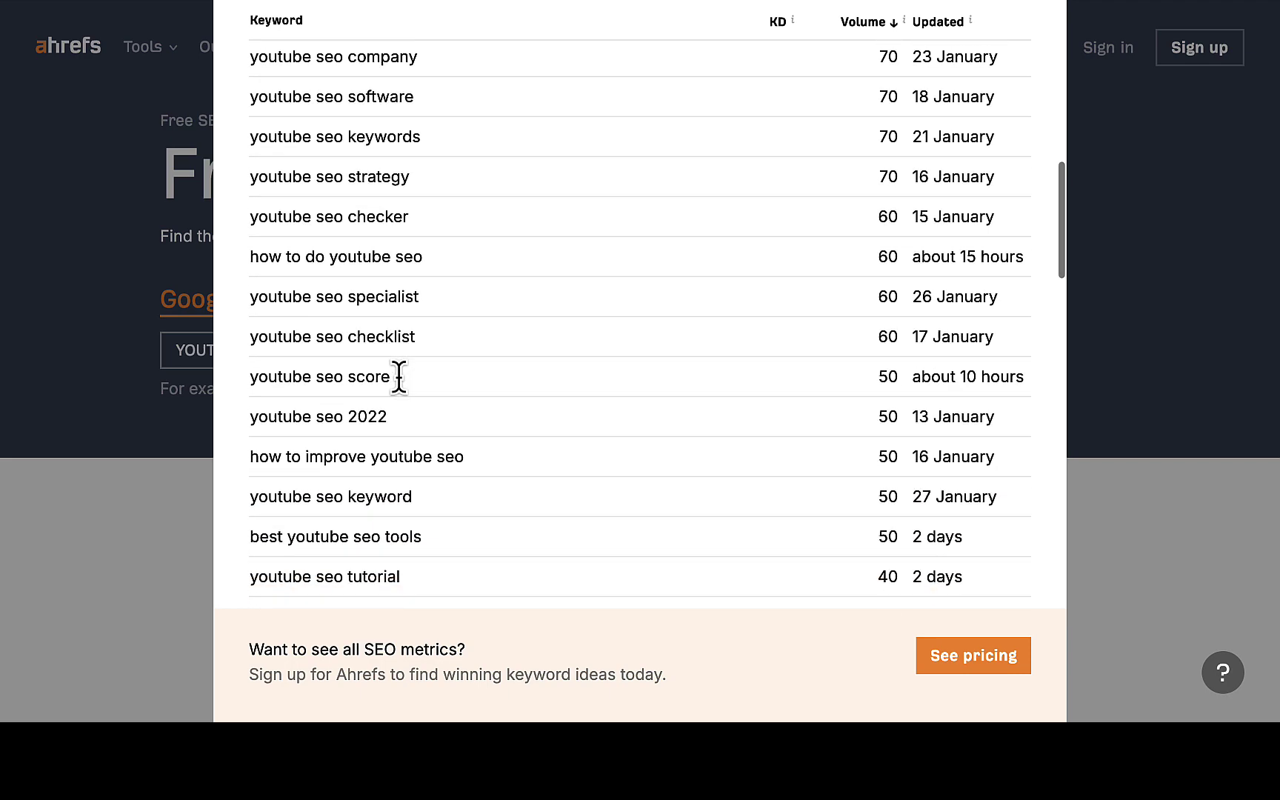
scroll(380, 345, "down", 1)
scroll(429, 311, "down", 2)
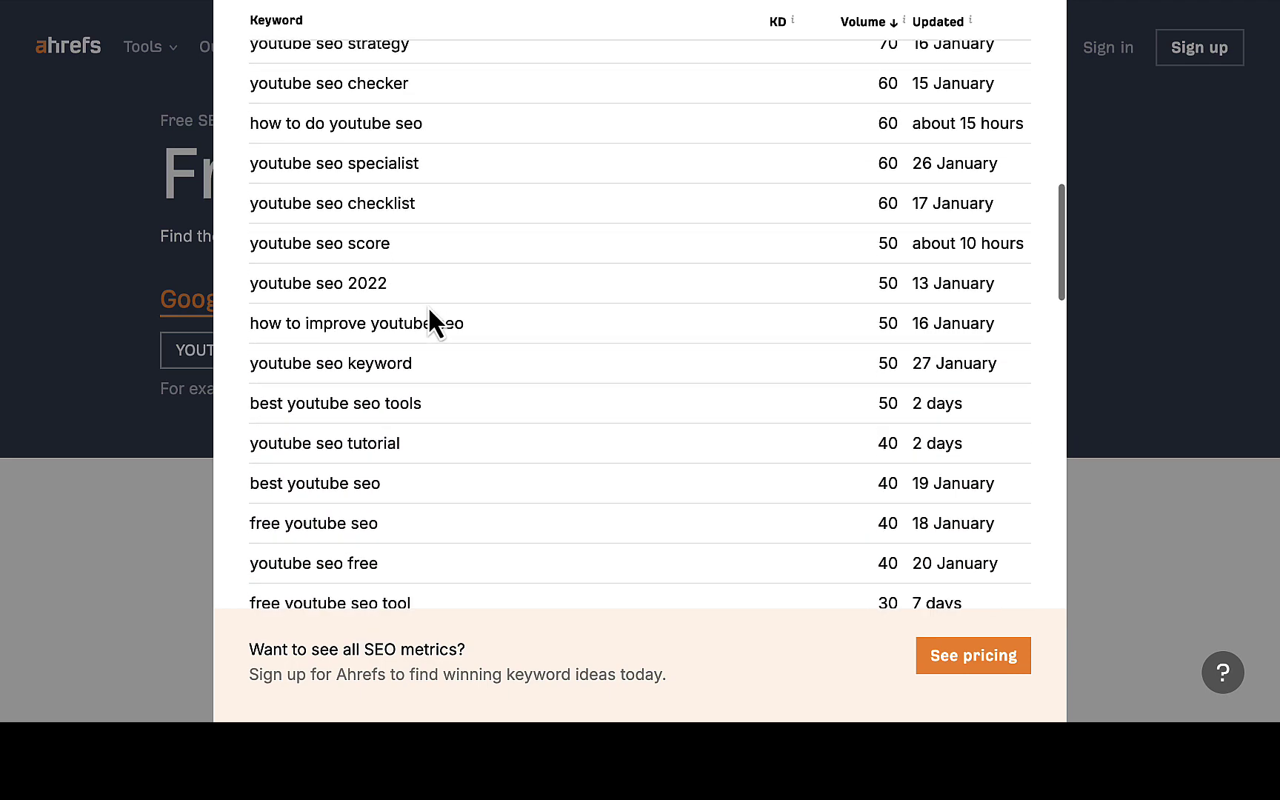
scroll(380, 300, "down", 1)
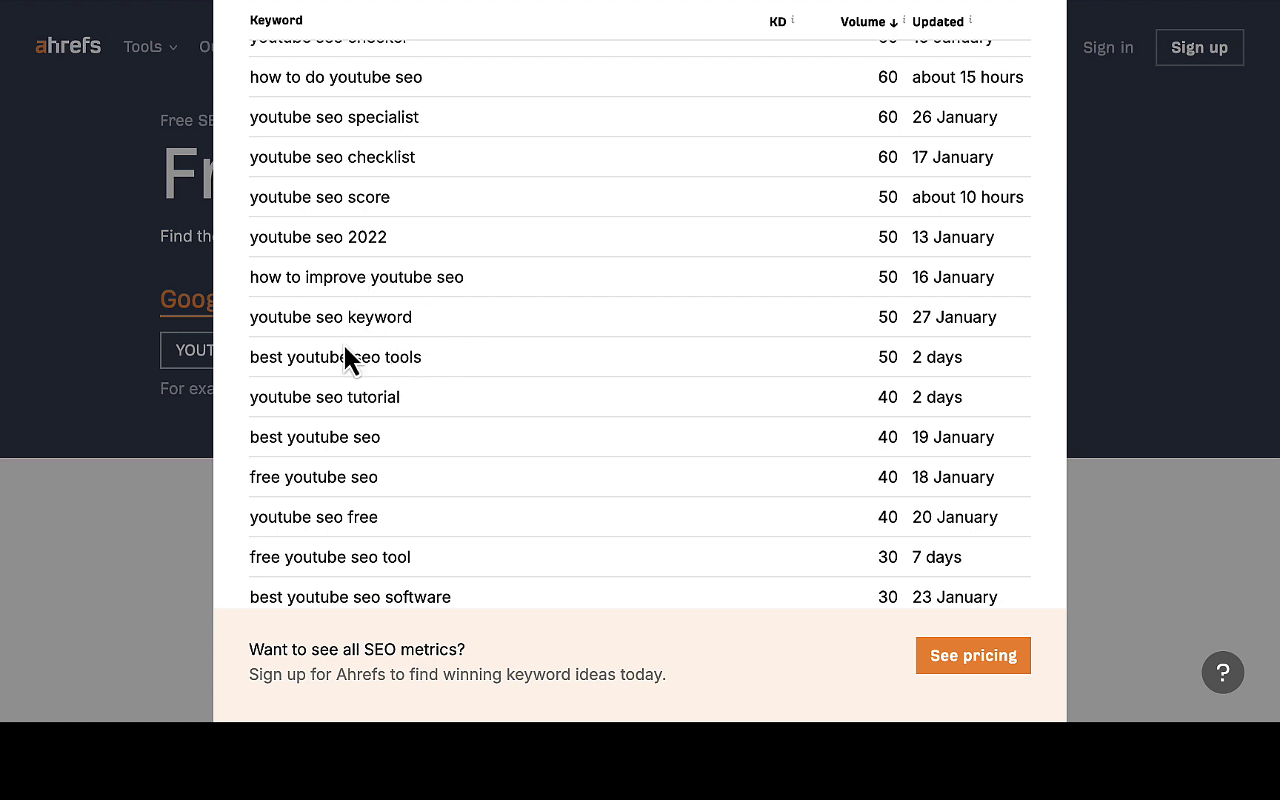
scroll(395, 396, "down", 1)
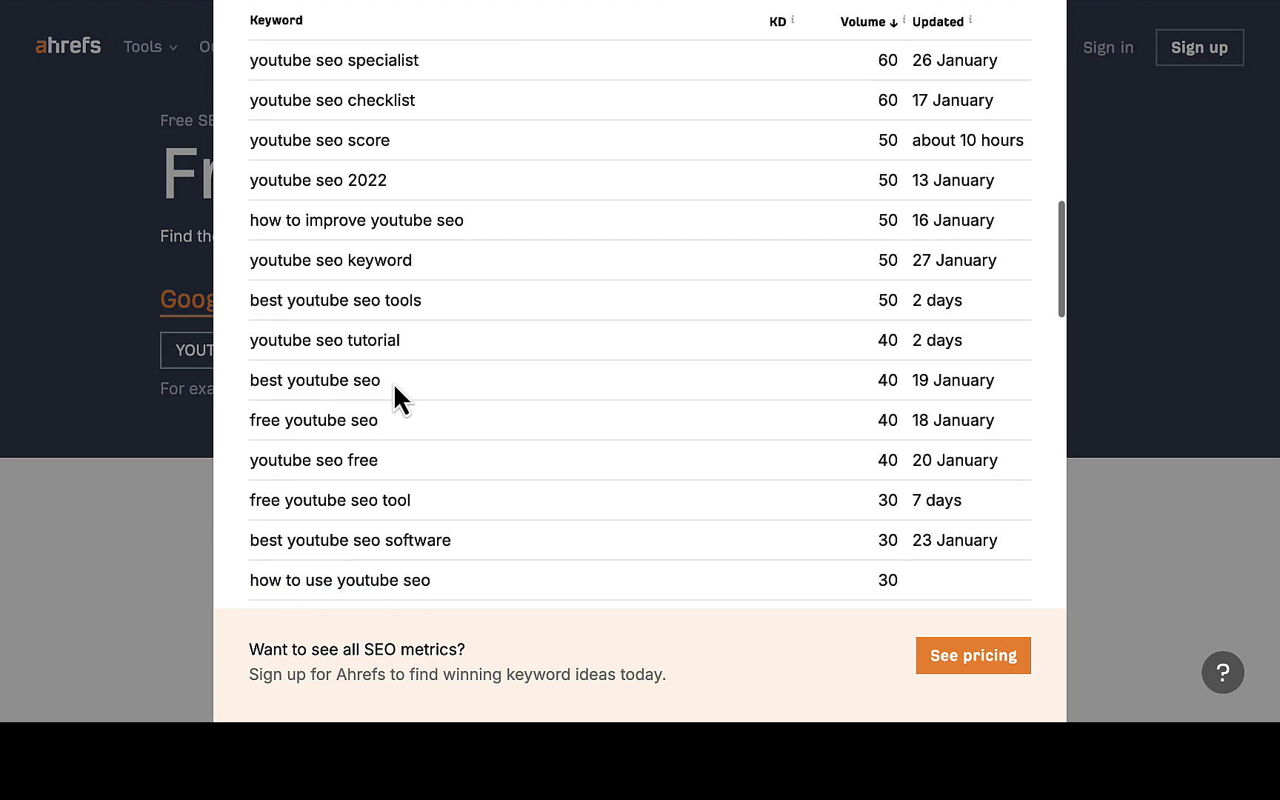
scroll(380, 474, "down", 1)
scroll(379, 471, "down", 2)
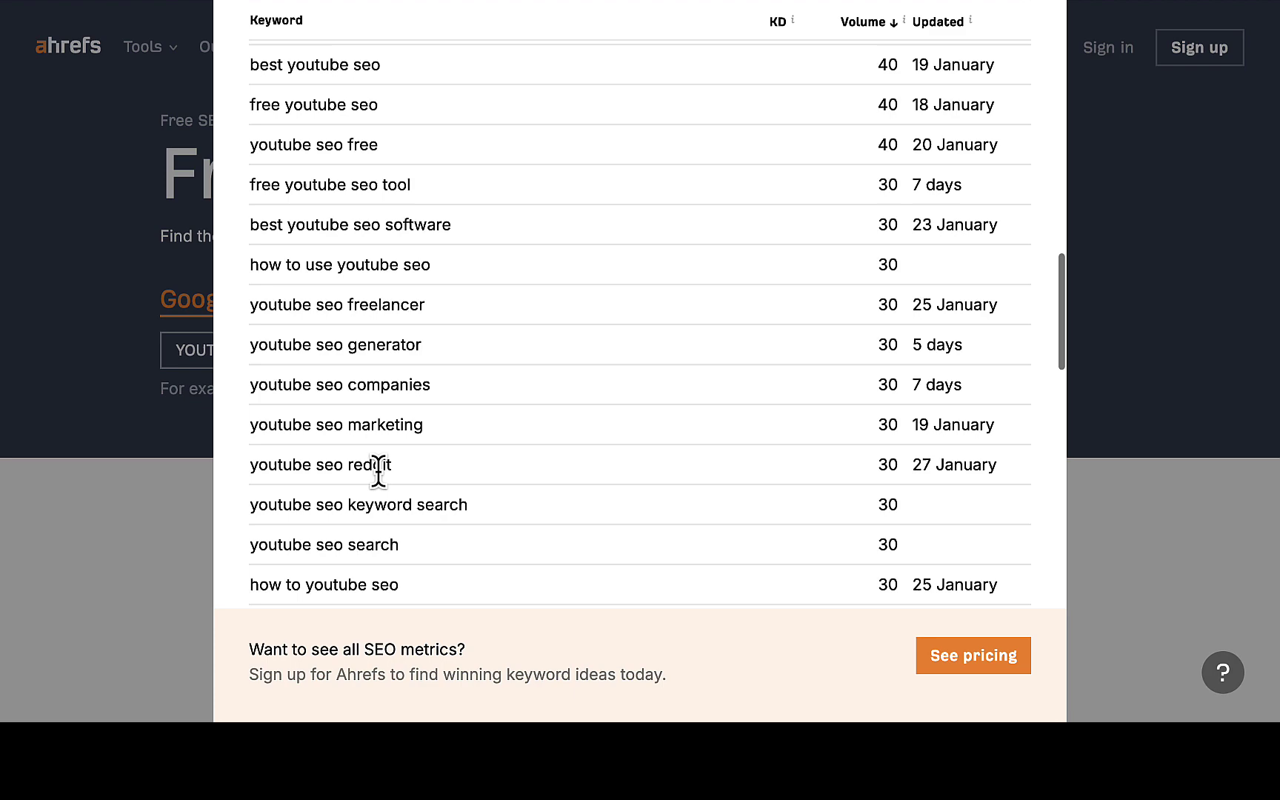
scroll(380, 475, "down", 1)
scroll(380, 480, "down", 1)
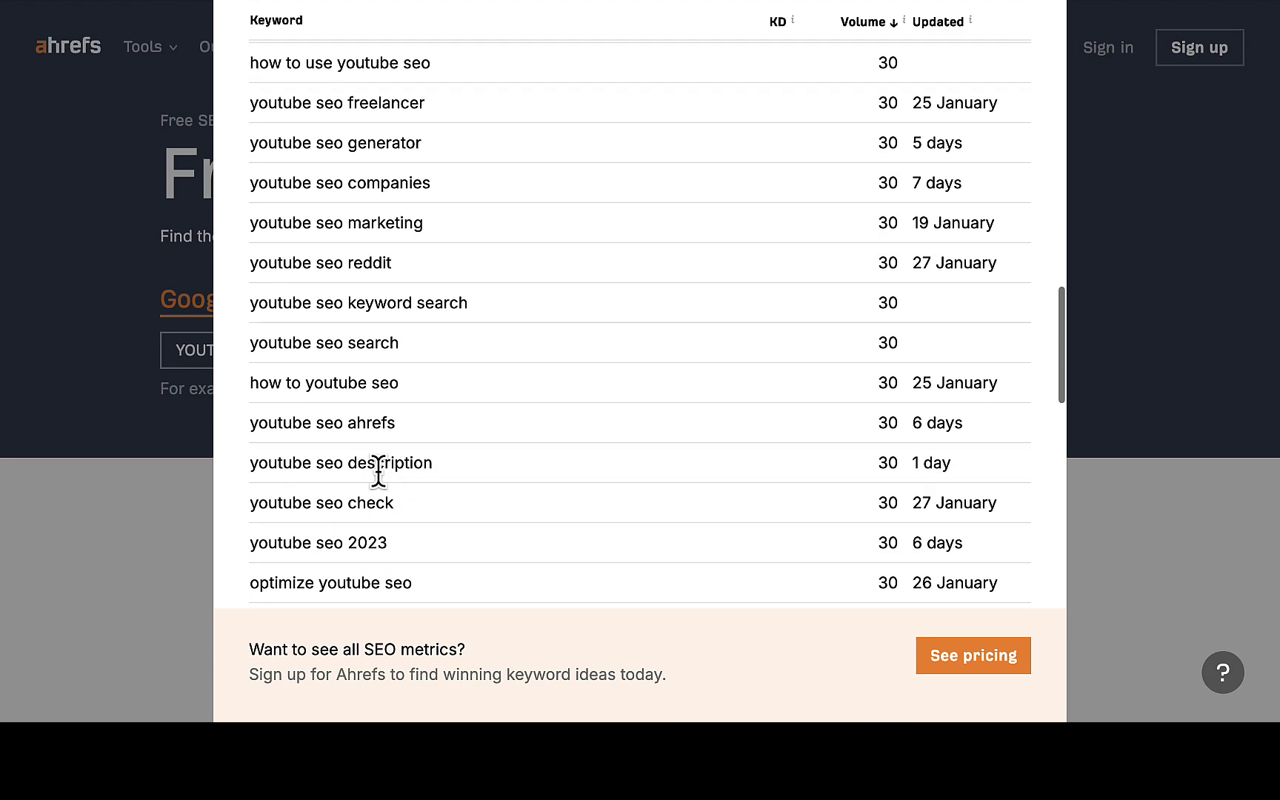
scroll(379, 472, "down", 2)
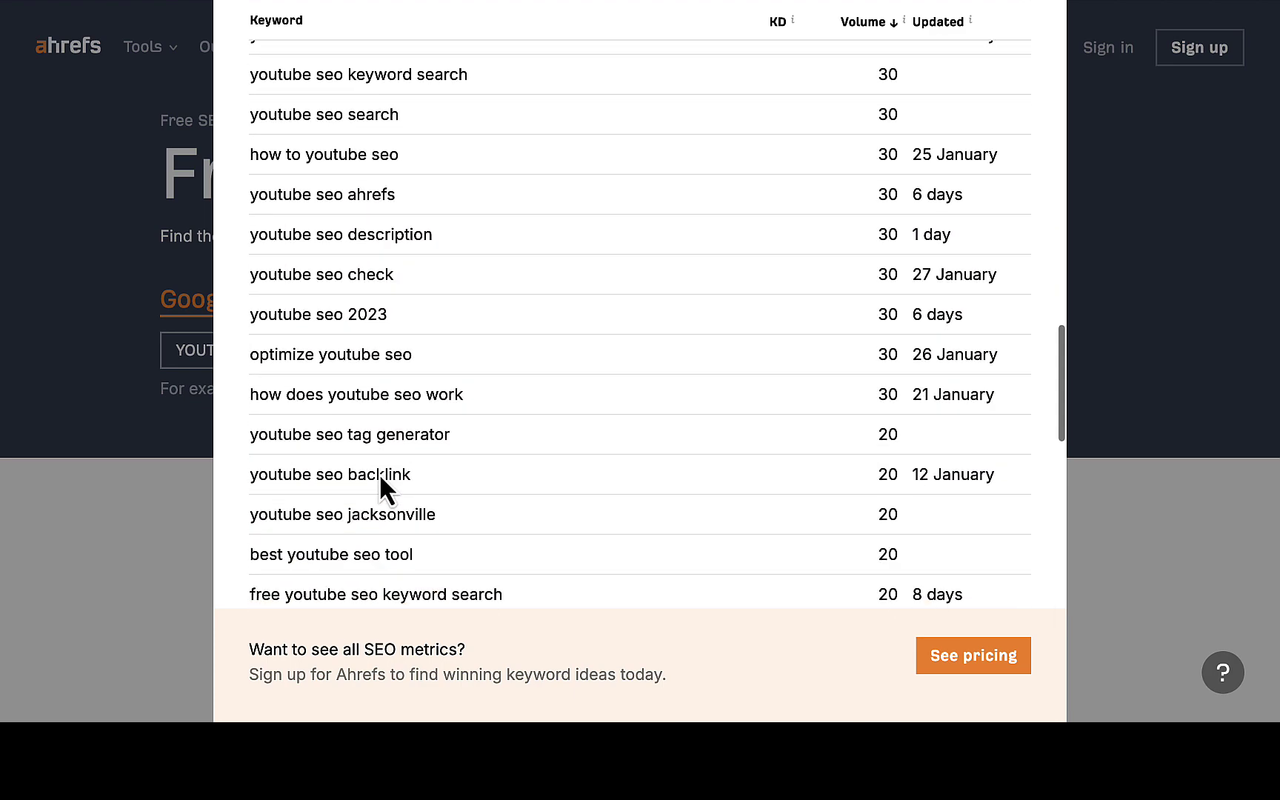
scroll(379, 474, "down", 1)
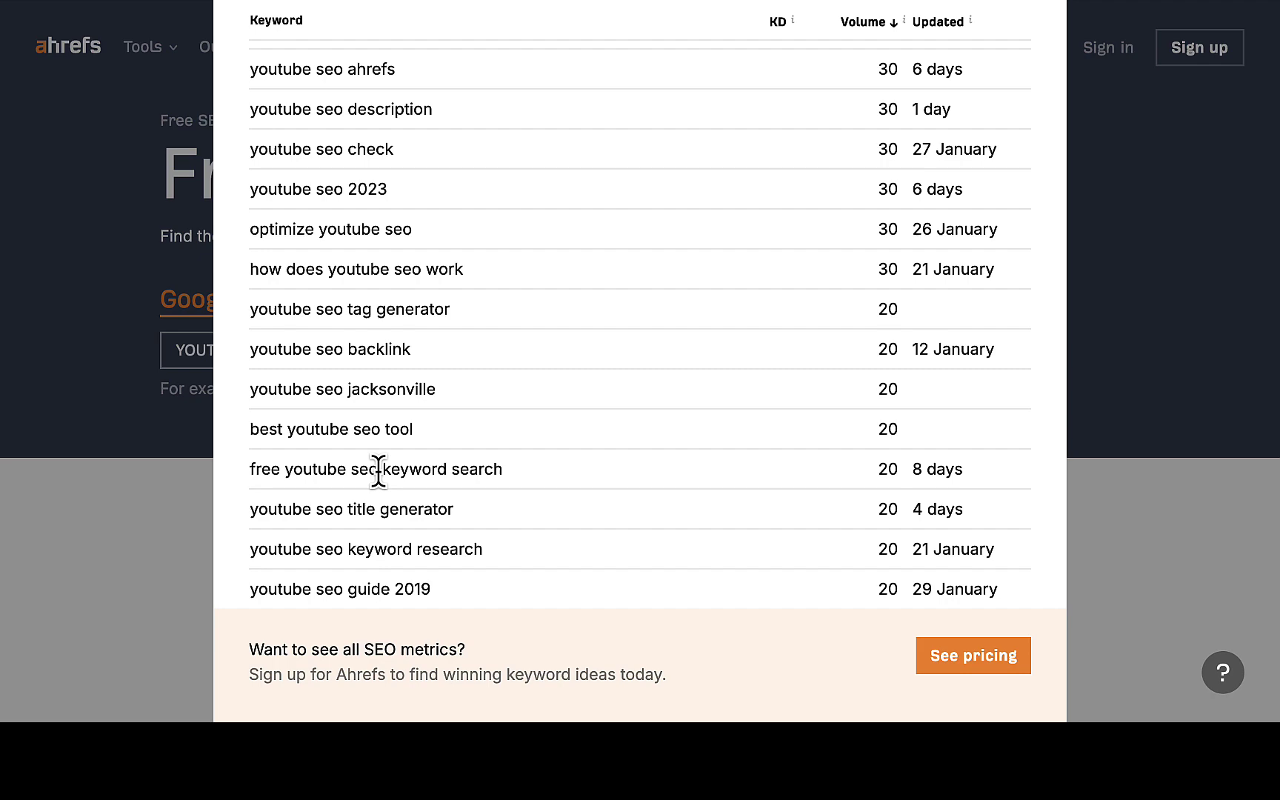
scroll(380, 472, "down", 1)
scroll(379, 473, "down", 1)
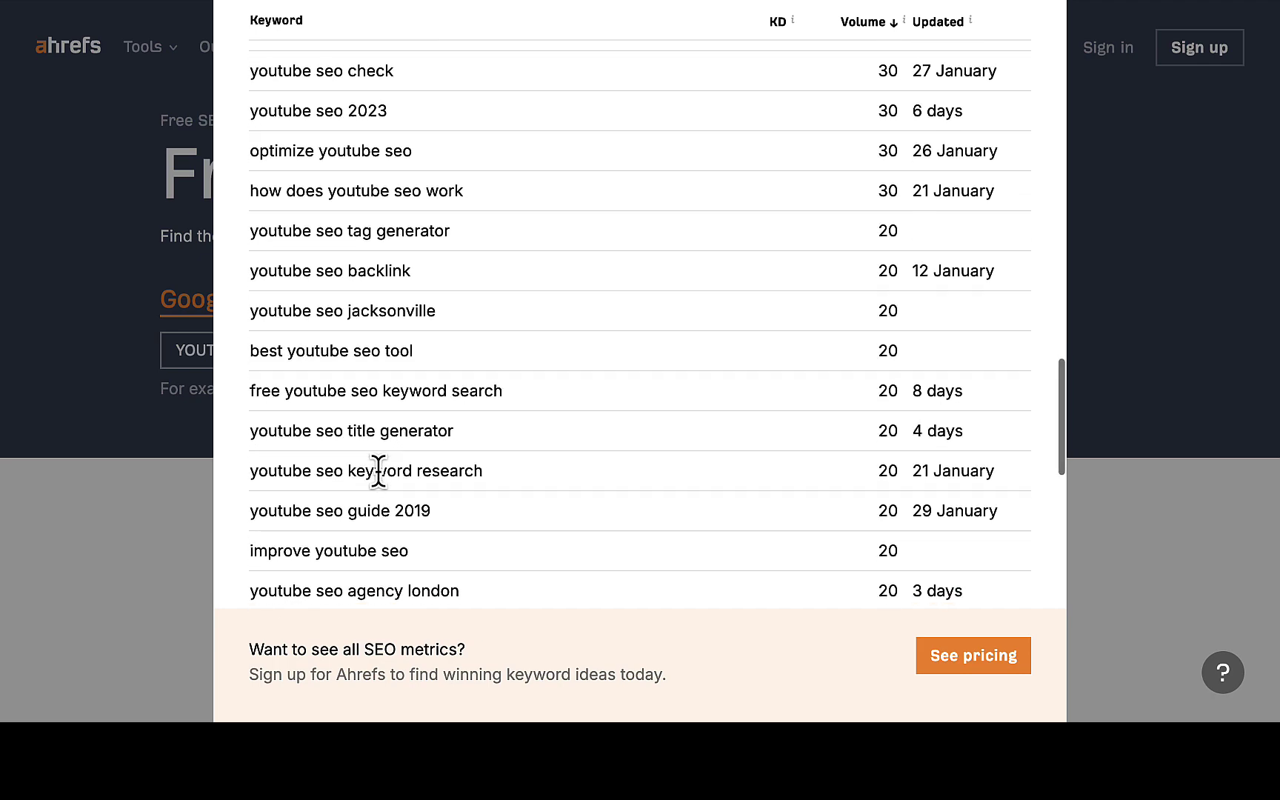
scroll(380, 472, "down", 1)
scroll(378, 470, "down", 2)
scroll(380, 478, "down", 1)
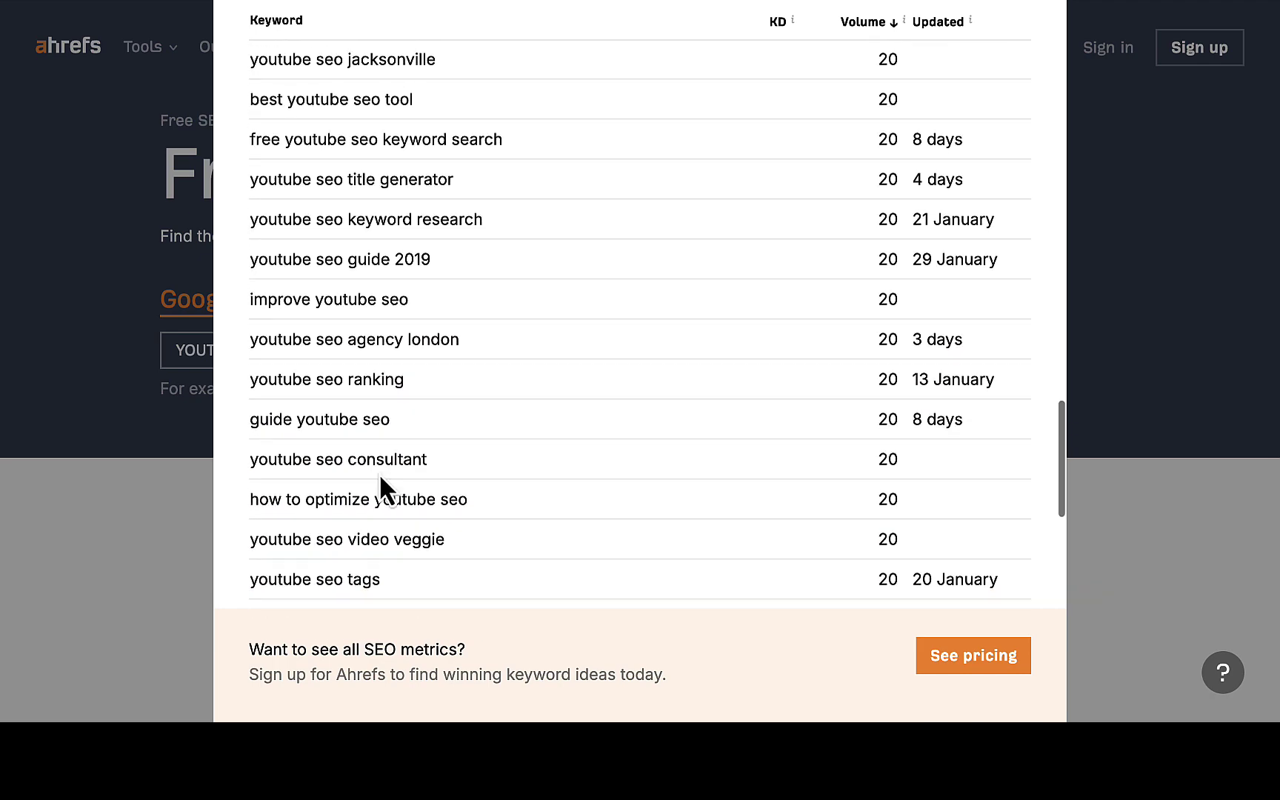
scroll(379, 473, "down", 2)
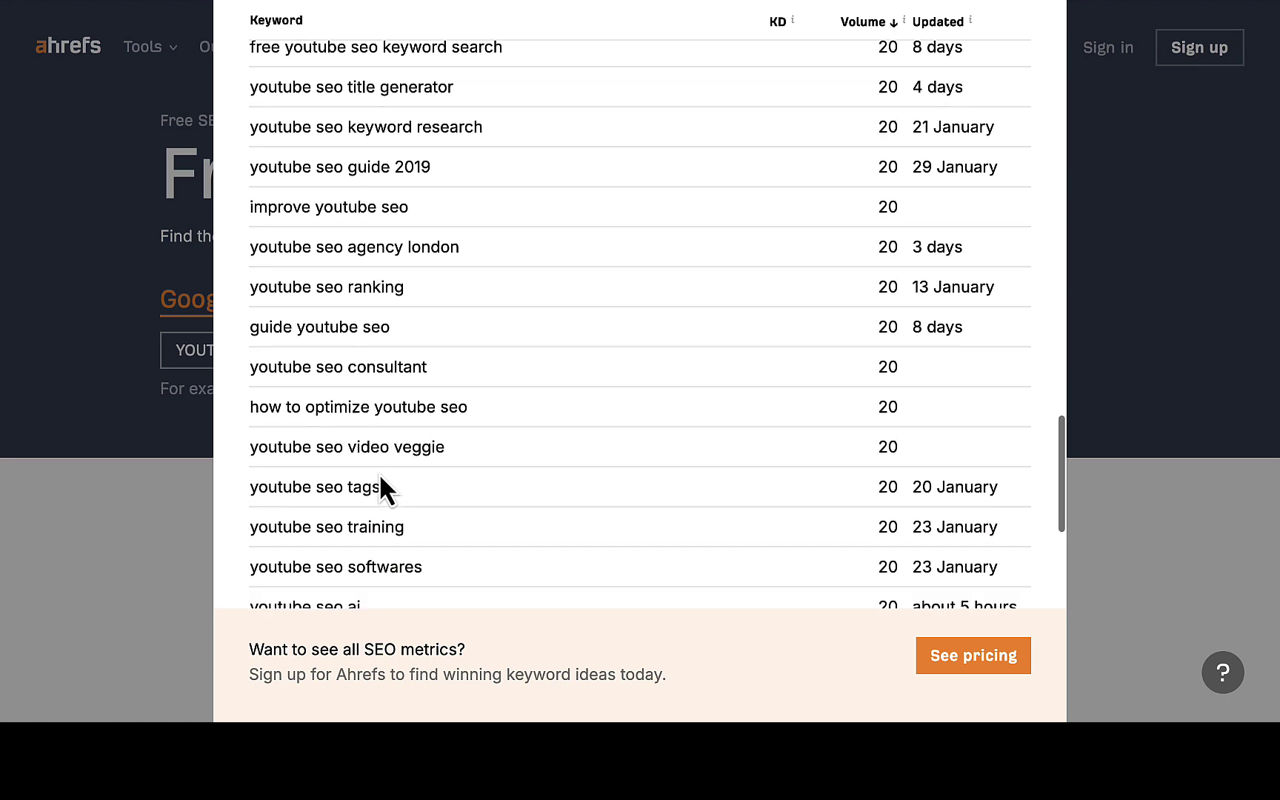
scroll(379, 473, "down", 2)
scroll(380, 474, "down", 2)
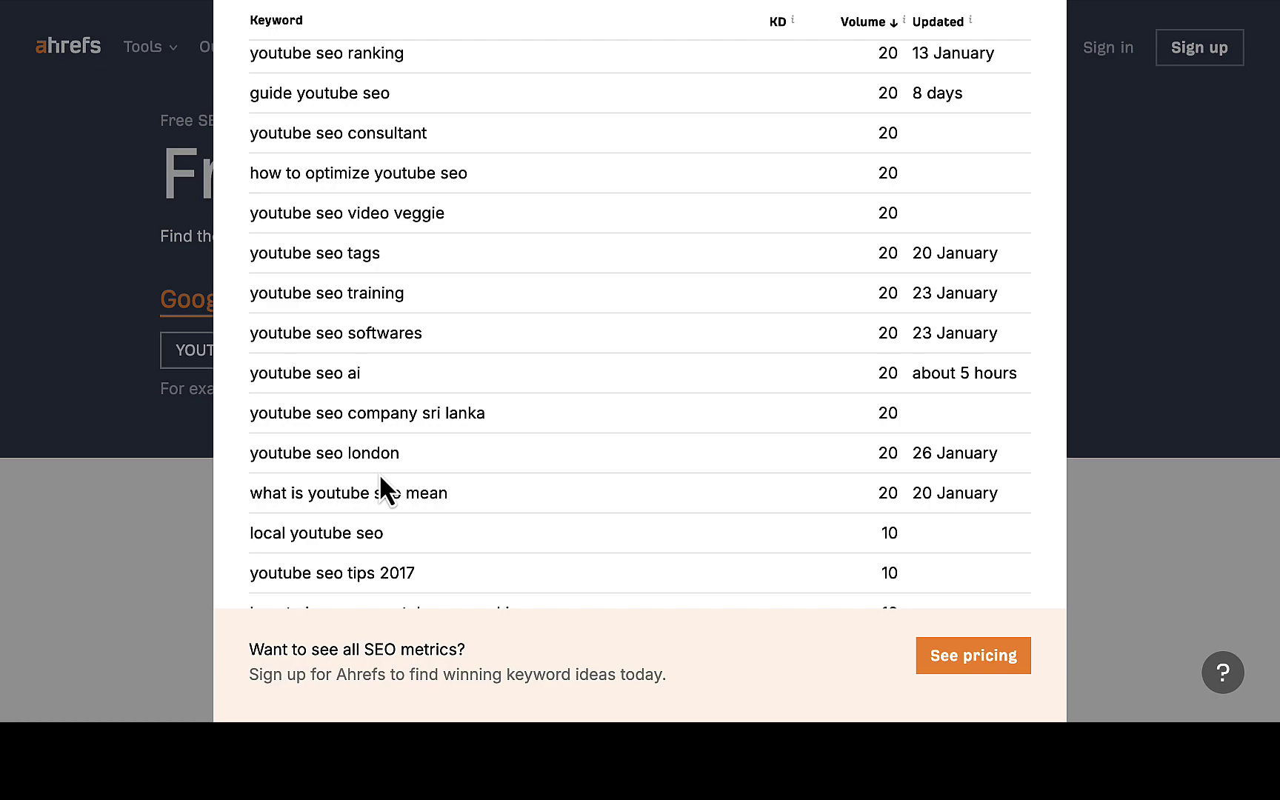
scroll(380, 473, "up", 5)
scroll(379, 474, "up", 2)
scroll(379, 474, "up", 8)
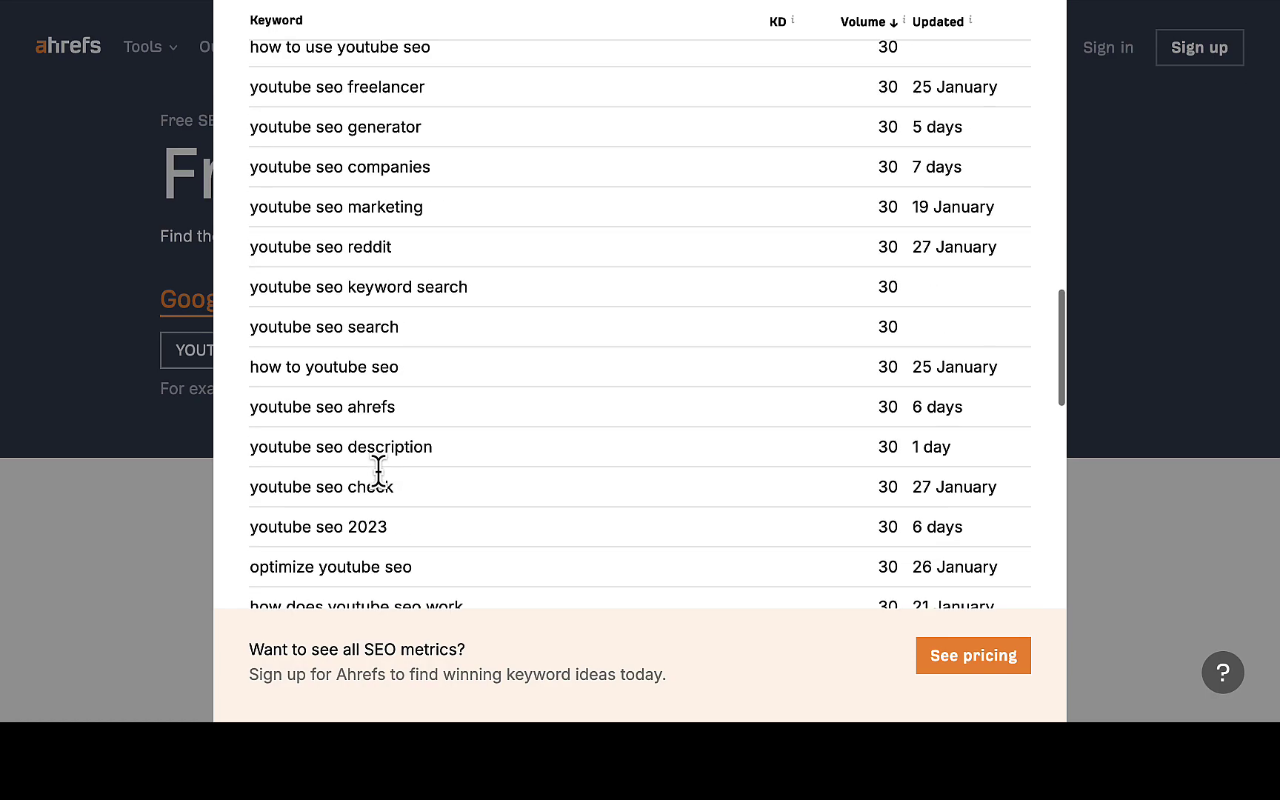
scroll(379, 472, "up", 2)
scroll(380, 473, "up", 5)
scroll(380, 473, "up", 2)
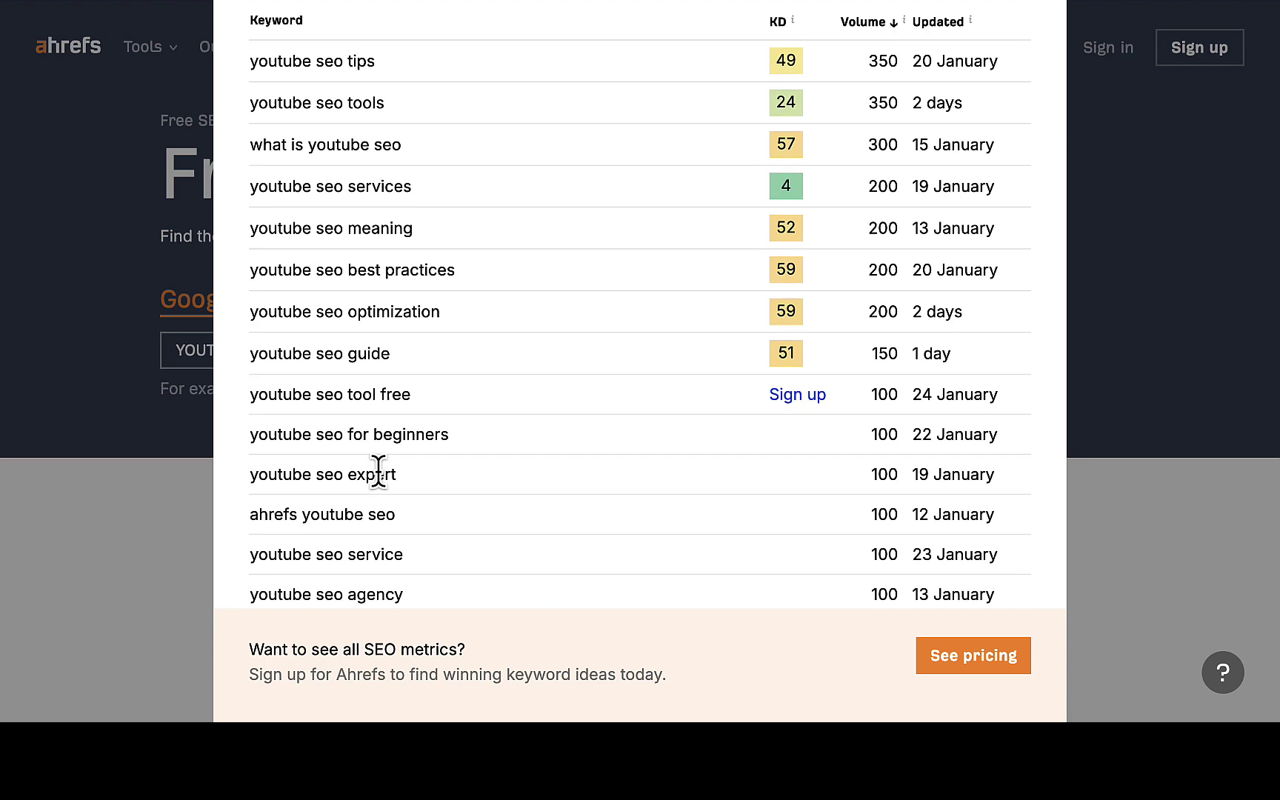
scroll(380, 473, "up", 2)
scroll(378, 474, "up", 2)
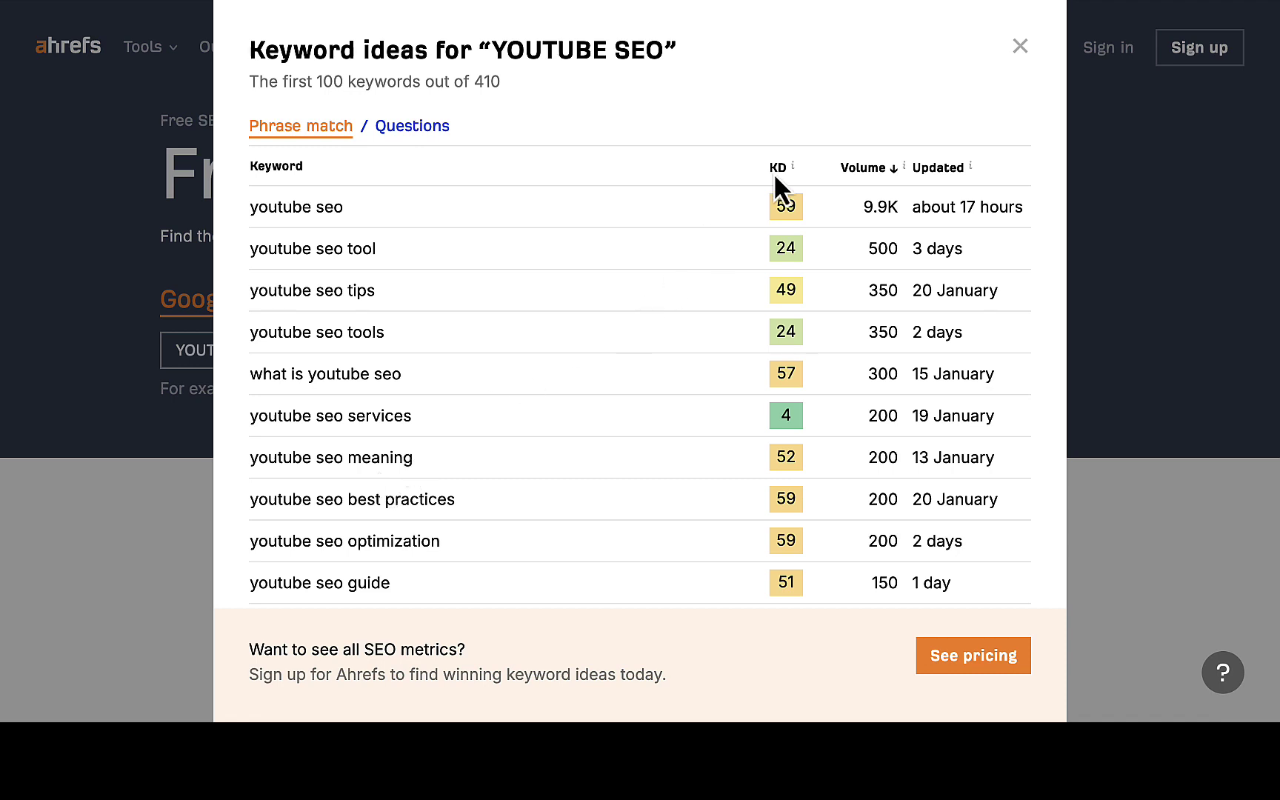
Close the Keyword ideas modal to return to the Google generator with YOUTUBE SEO kept.
left_click(1020, 48)
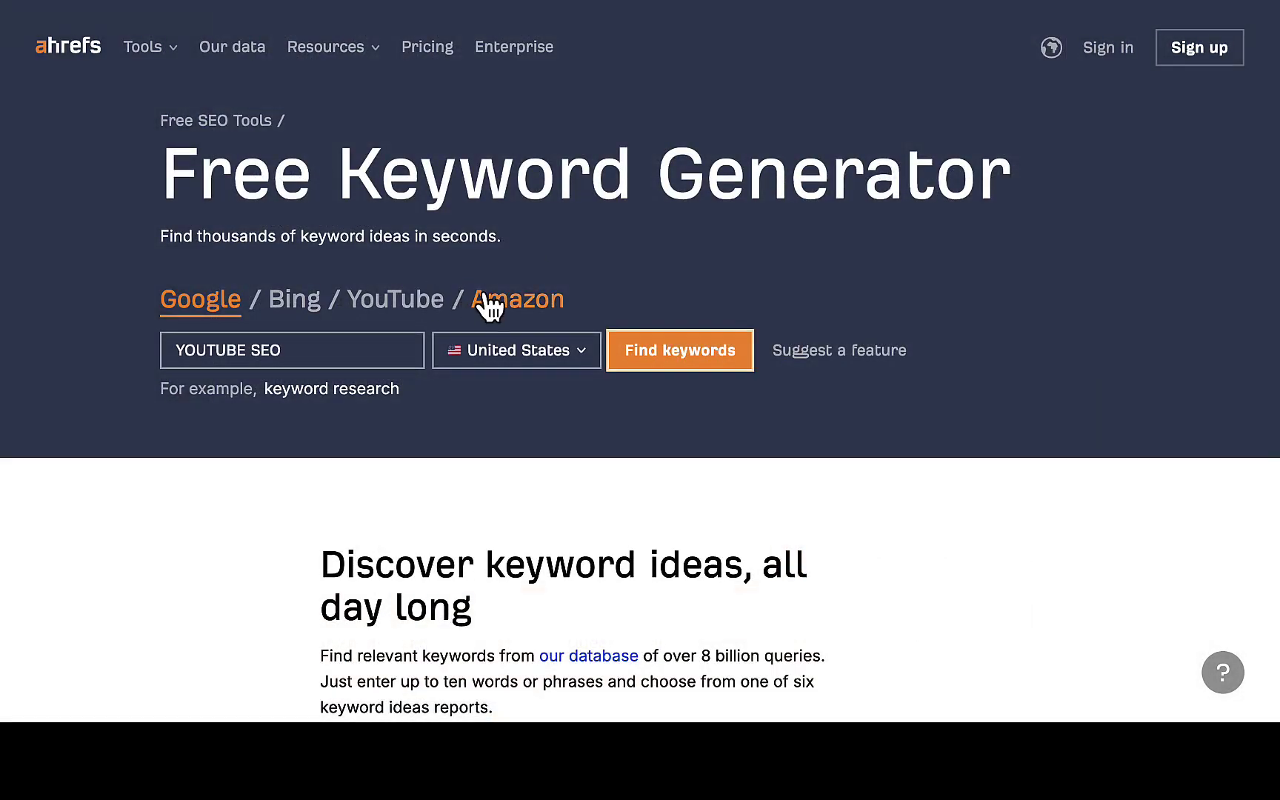